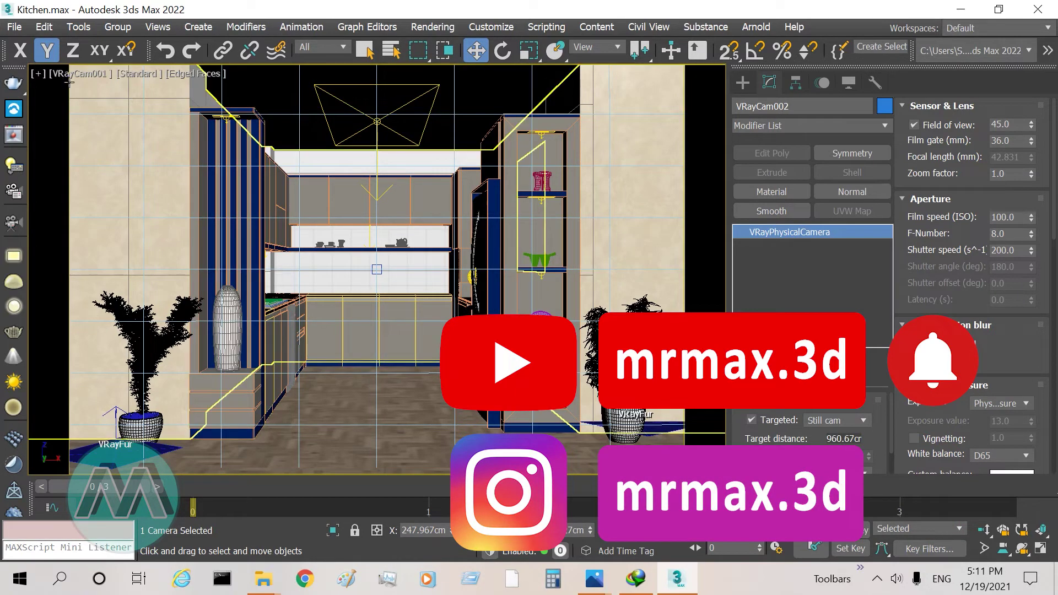
Switch the main camera viewport to VRayCam002 and restore the four-view layout
left_click(99, 76)
mouse_move(165, 90)
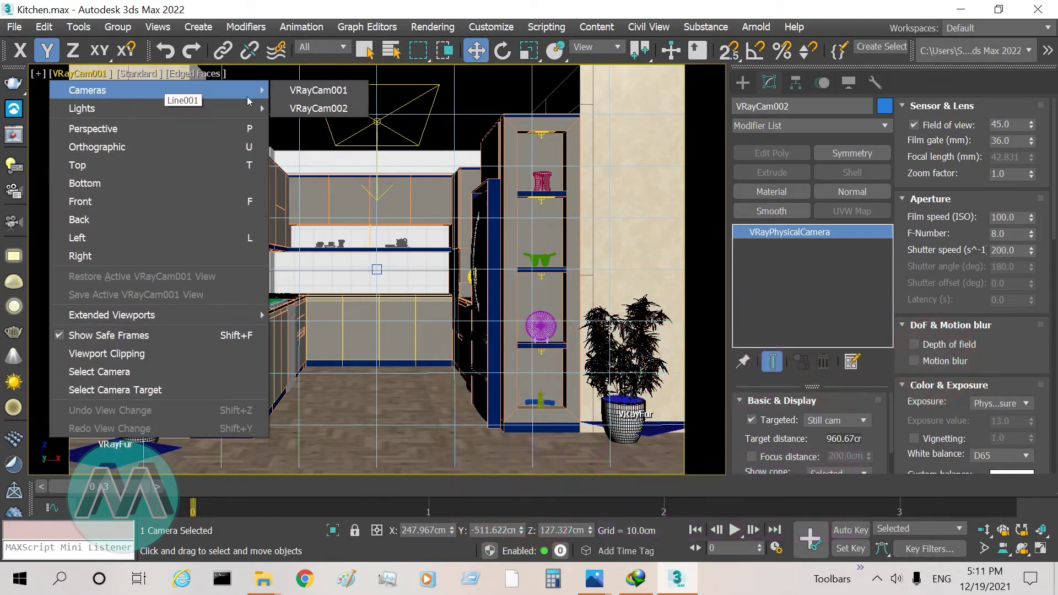
left_click(320, 108)
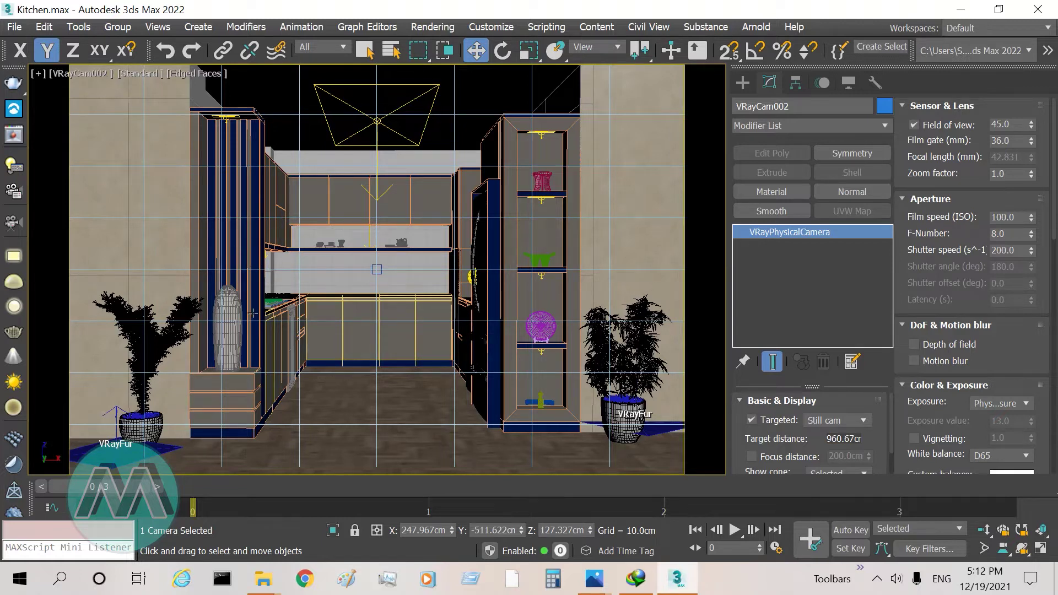
key("alt+w")
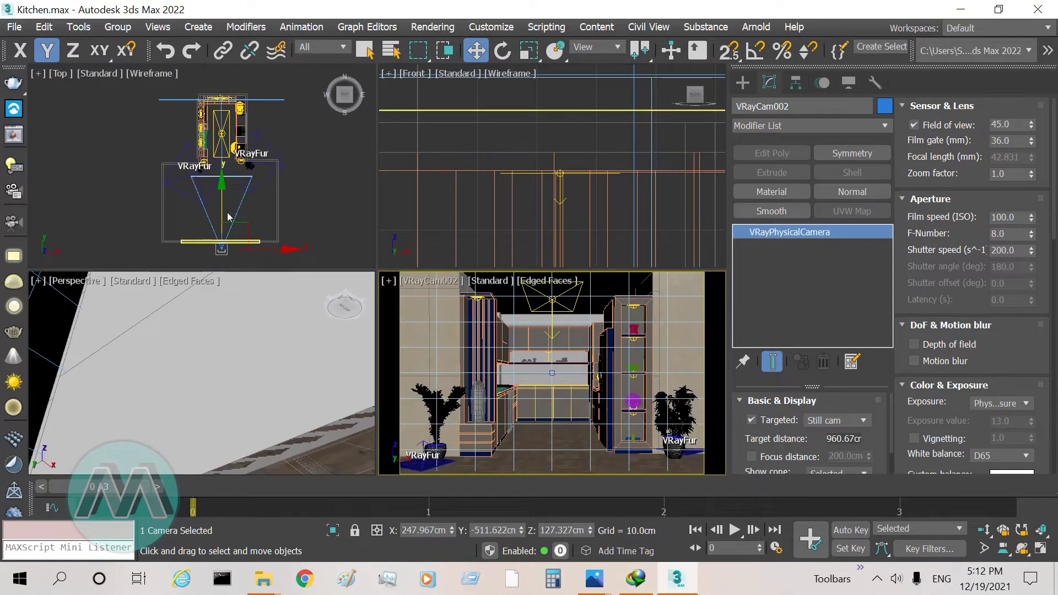
Slide VRayCam002 slightly right in the Top view and select its target
right_click(254, 219)
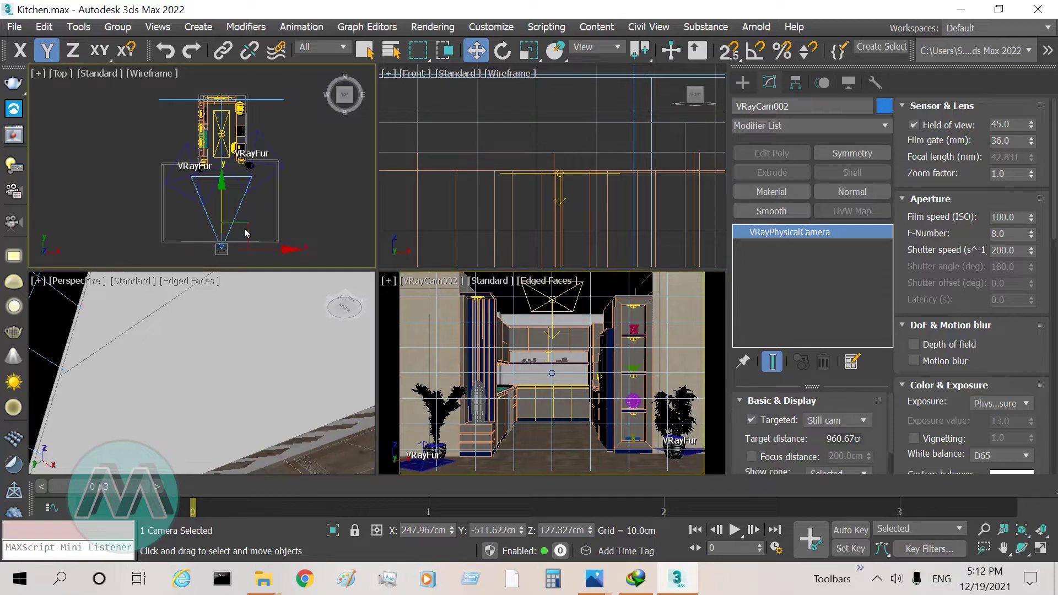
left_click_drag(244, 222, 255, 157)
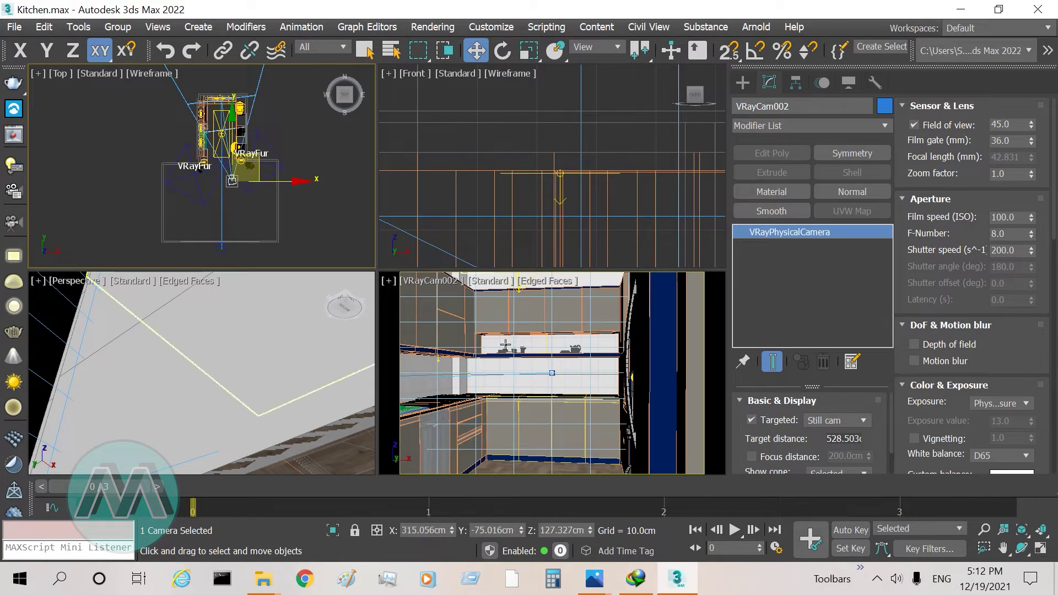
right_click(504, 344)
key("alt+w")
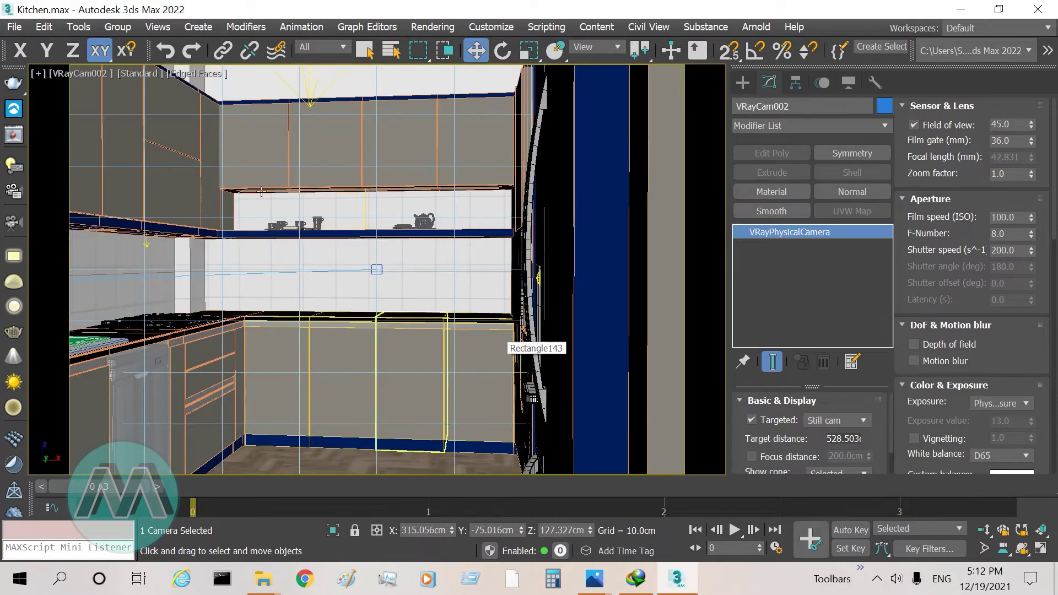
right_click(280, 290)
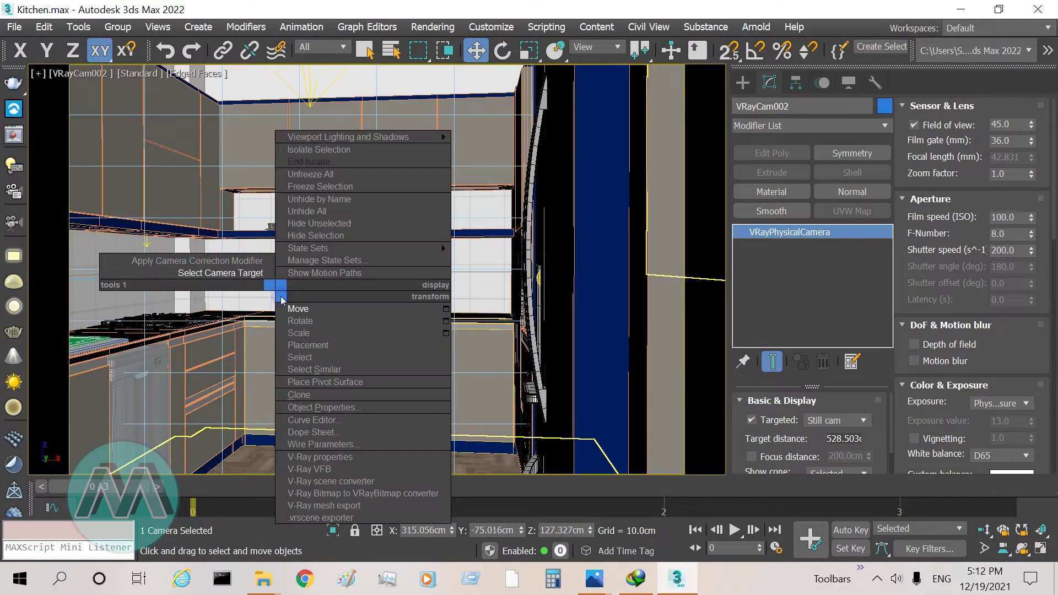
left_click(233, 277)
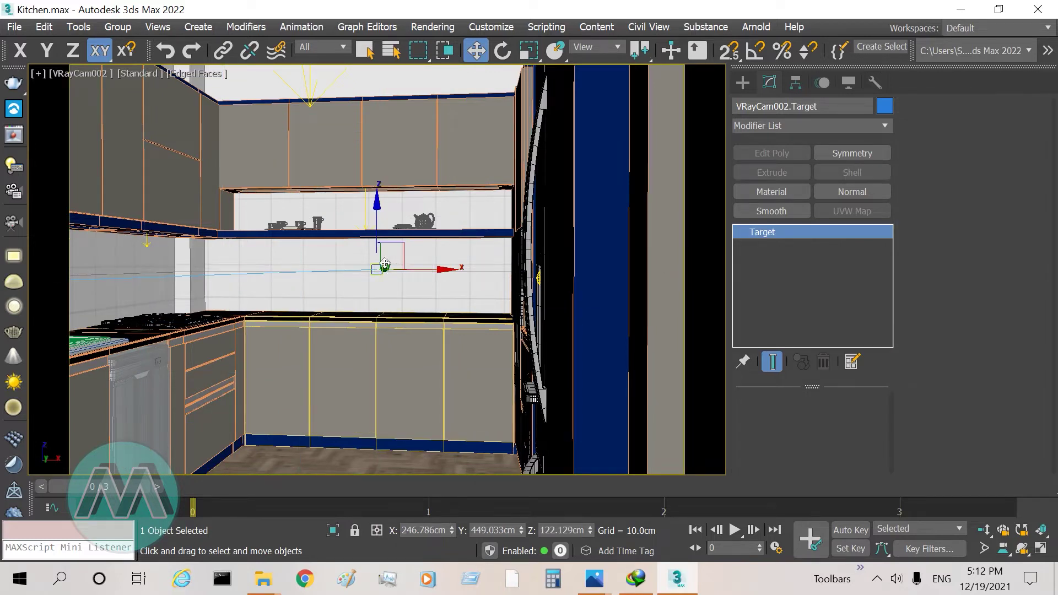
key("alt+w")
Move the target toward the sink and the camera forward, then maximize the VRayCam002 view
left_click(246, 83)
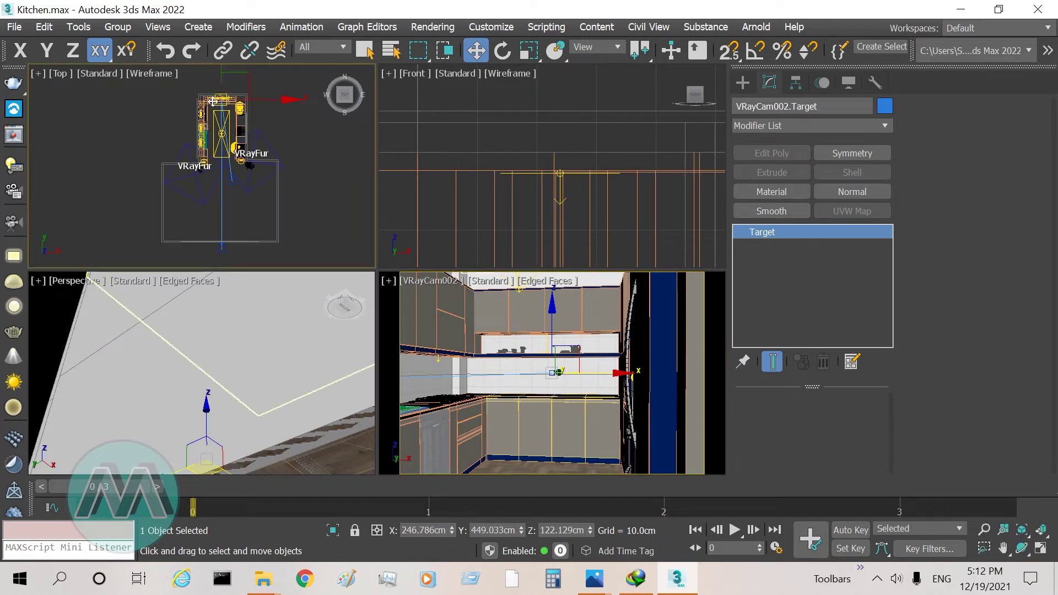
left_click_drag(246, 79, 231, 109)
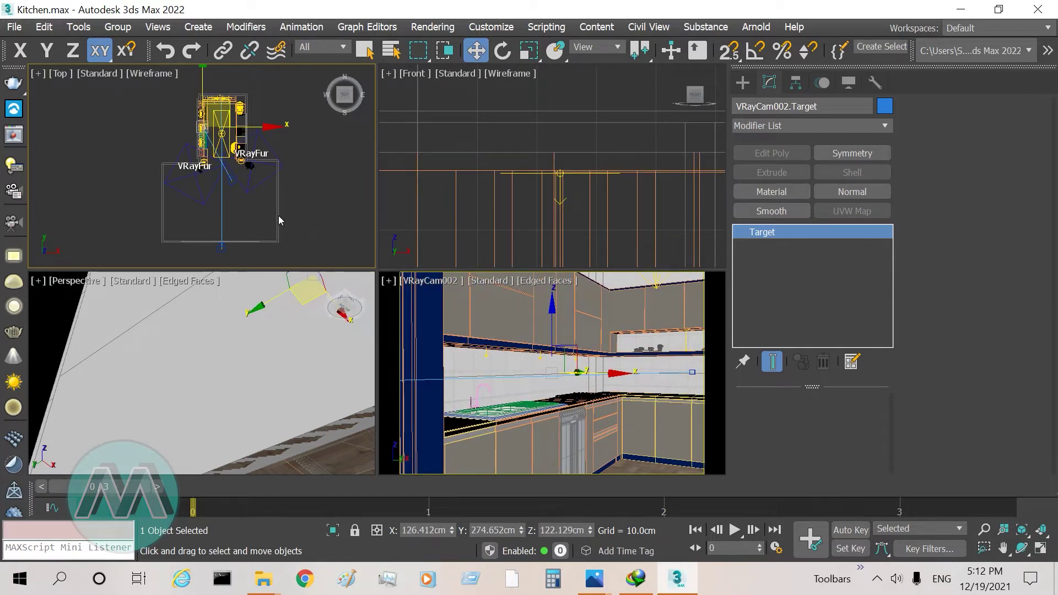
left_click(258, 165)
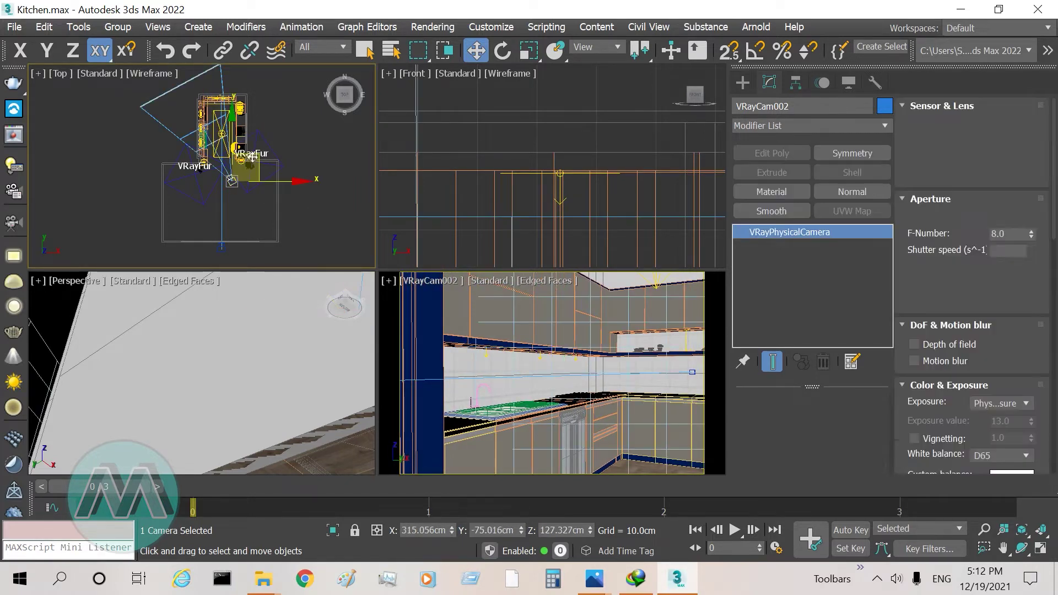
left_click_drag(260, 166, 263, 156)
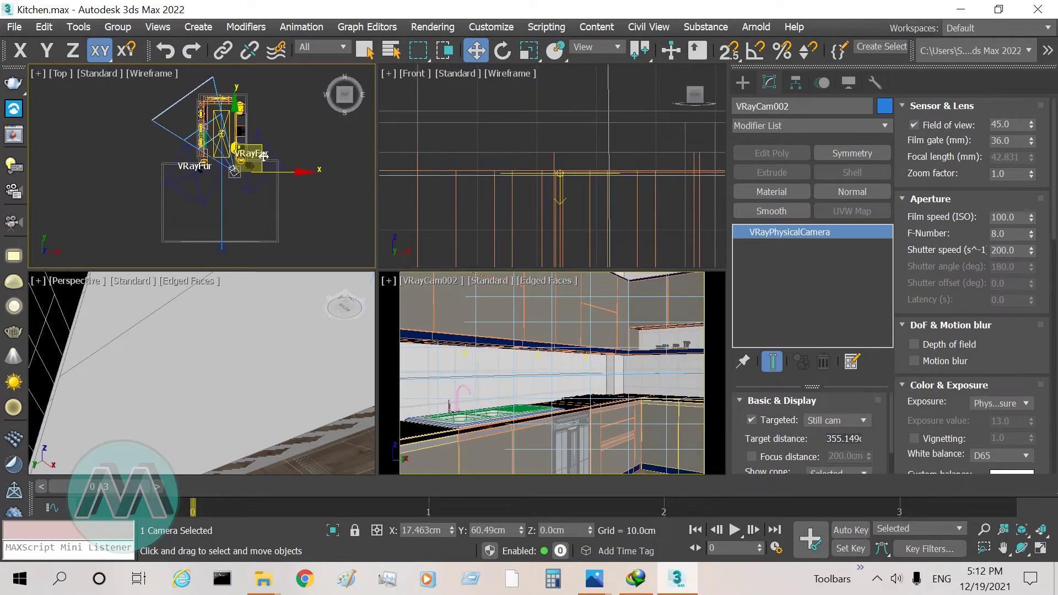
right_click(541, 392)
key("alt+w")
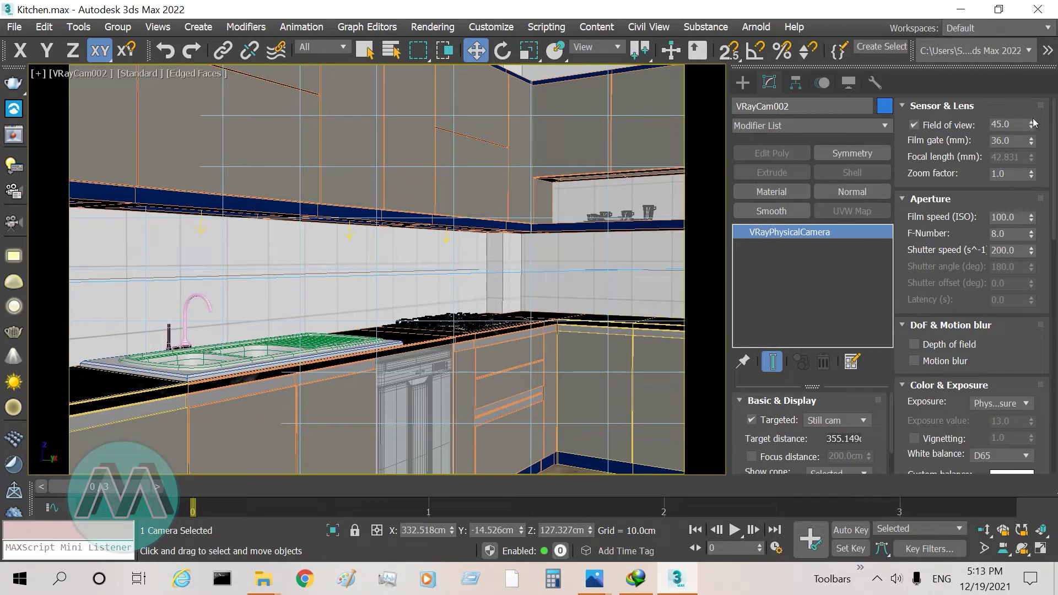
Set VRayCam002's field of view to 90
left_click_drag(1033, 125, 1024, 101)
double_click(1018, 128)
type("90")
key("Return")
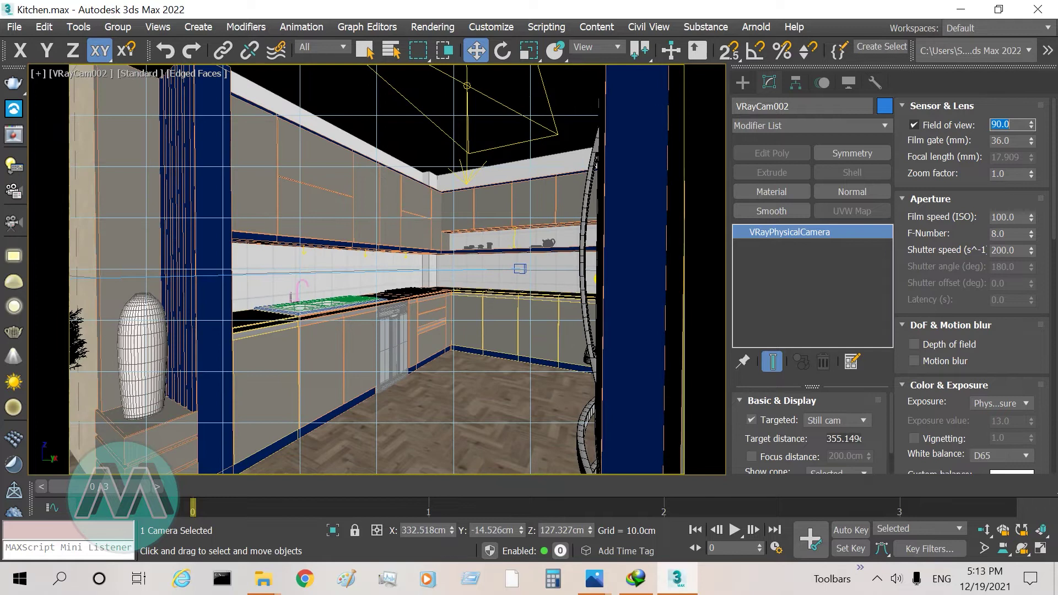
Select the camera target and swing it left along X to frame the kitchen
right_click(368, 296)
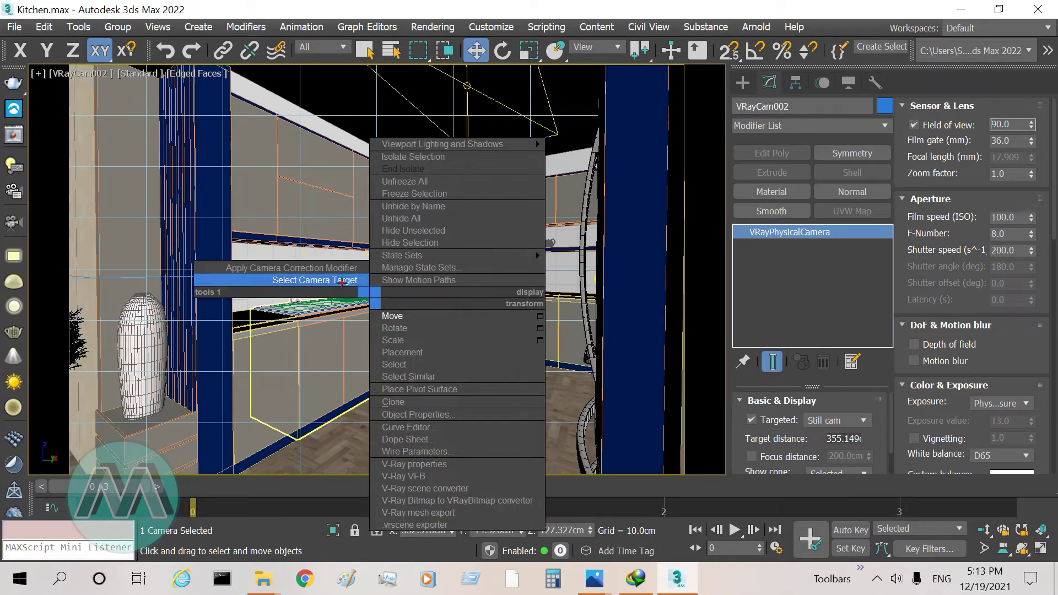
left_click(343, 281)
left_click_drag(435, 269, 309, 284)
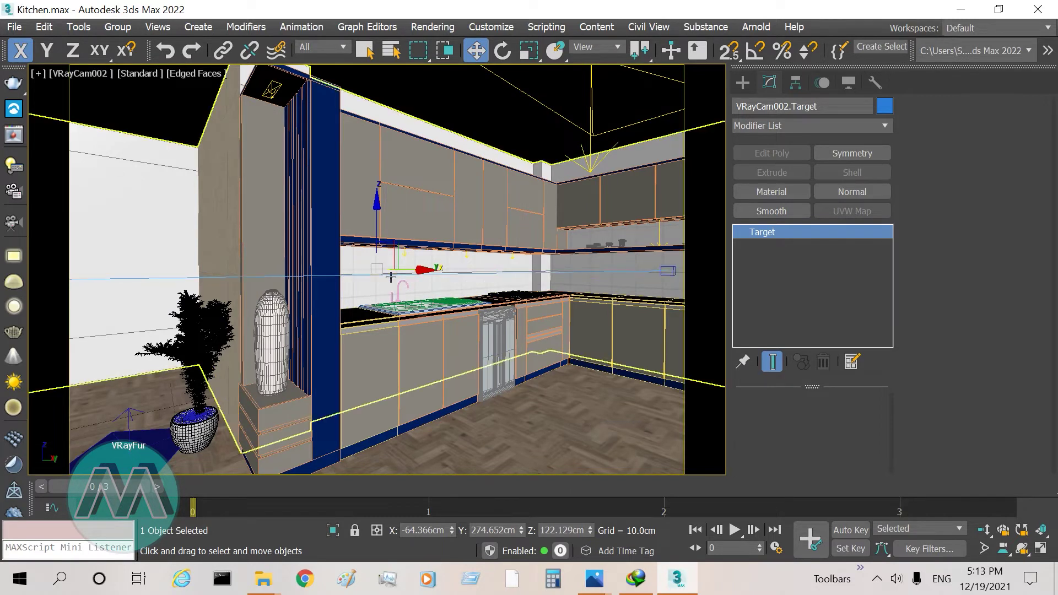
Reselect VRayCam002, maximize its view, and set the field of view to 45
key("alt+w")
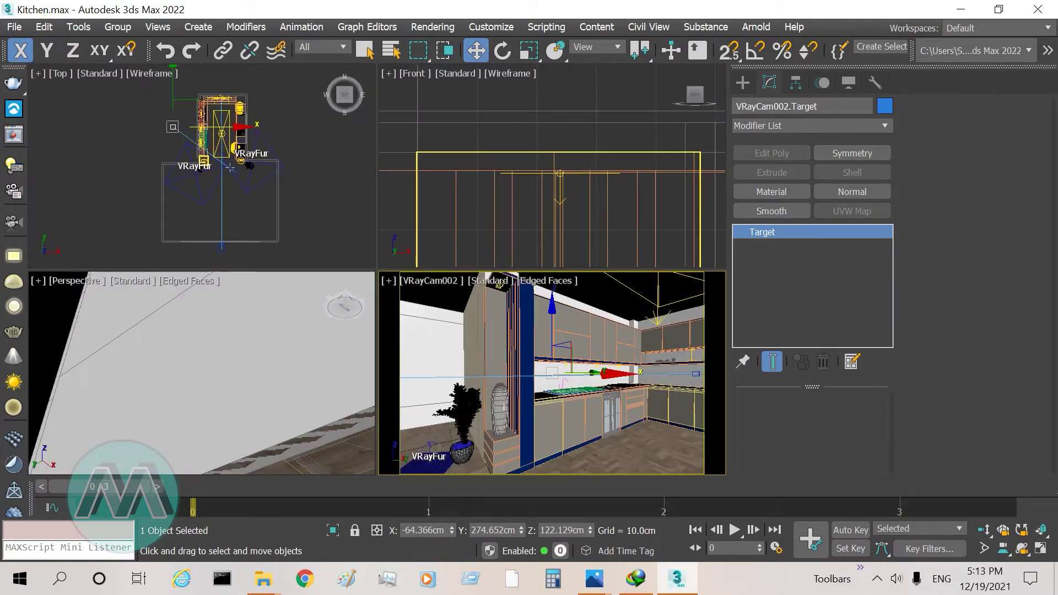
left_click(233, 170)
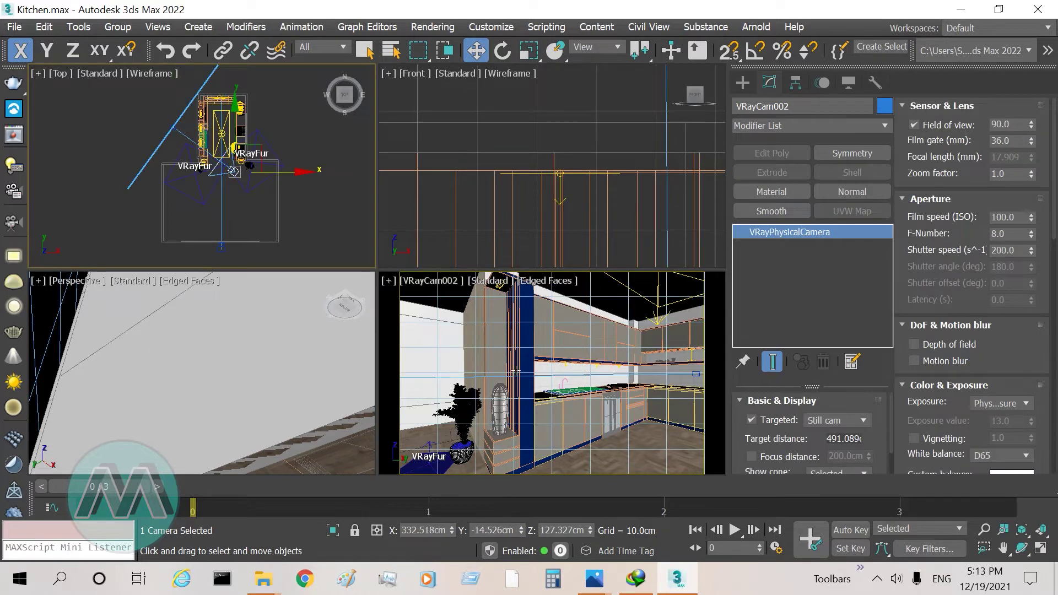
right_click(517, 370)
key("alt+w")
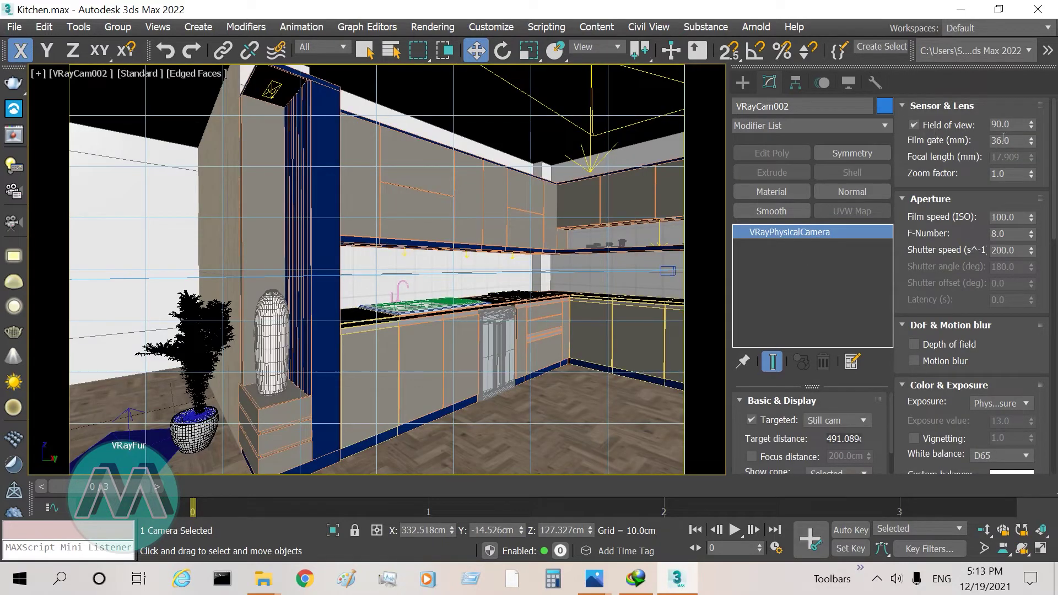
double_click(1018, 125)
type("4")
type("5")
key("Return")
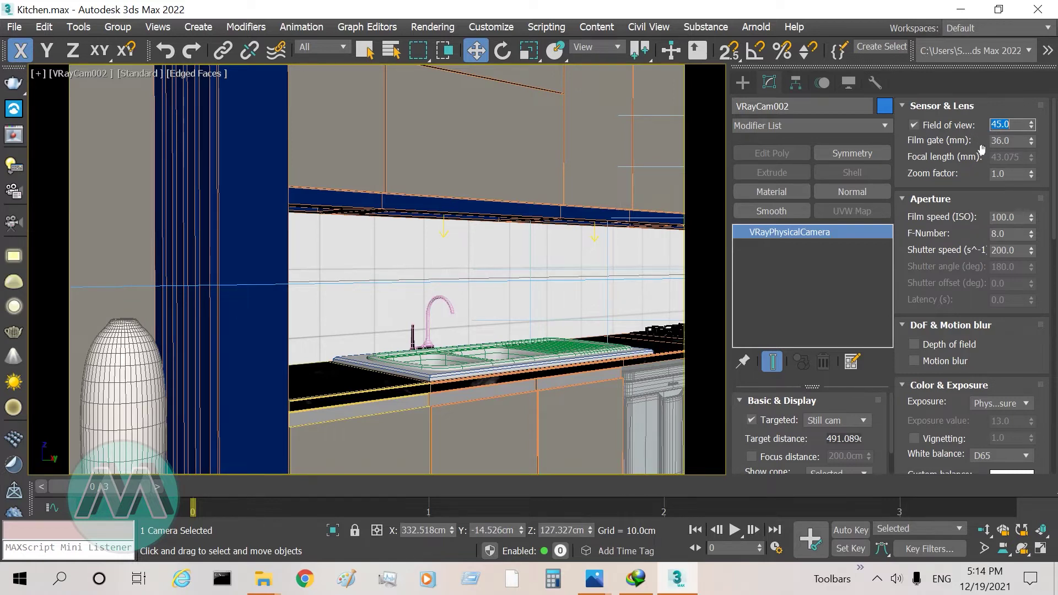
Move VRayCam002 right and down in the Top view and place its target on the left wall
right_click(285, 203)
left_click(236, 194)
key("t")
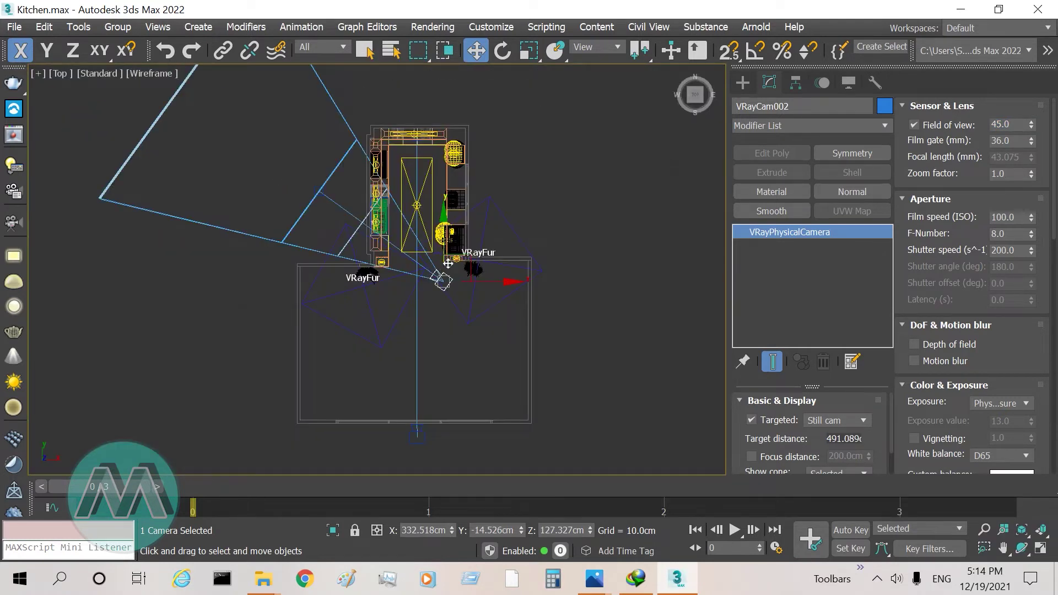
left_click_drag(471, 257, 531, 288)
left_click(321, 188)
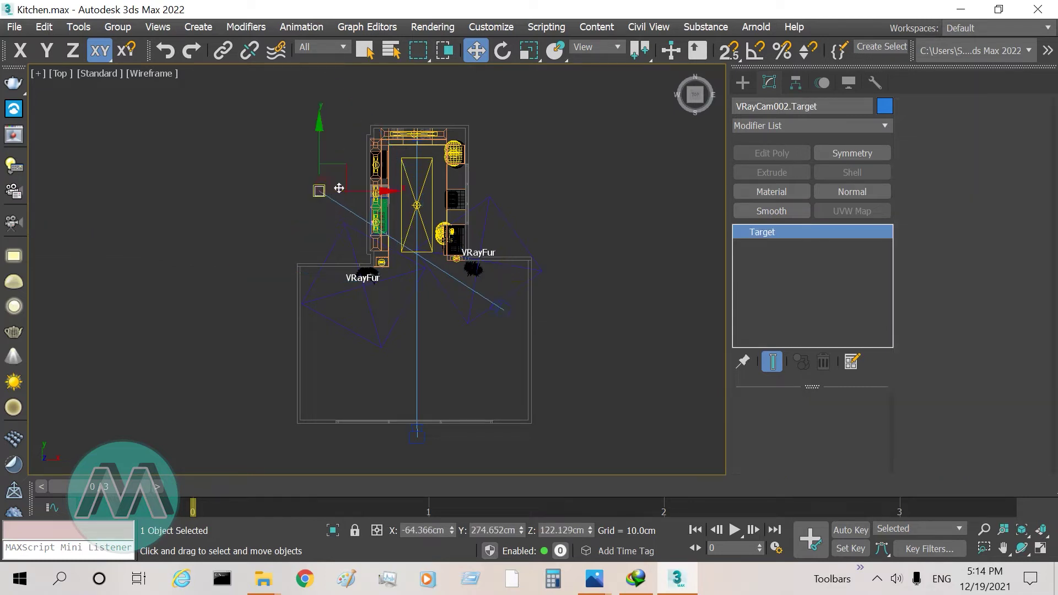
left_click_drag(343, 169, 398, 165)
left_click(498, 308)
key("alt+w")
key("alt+w")
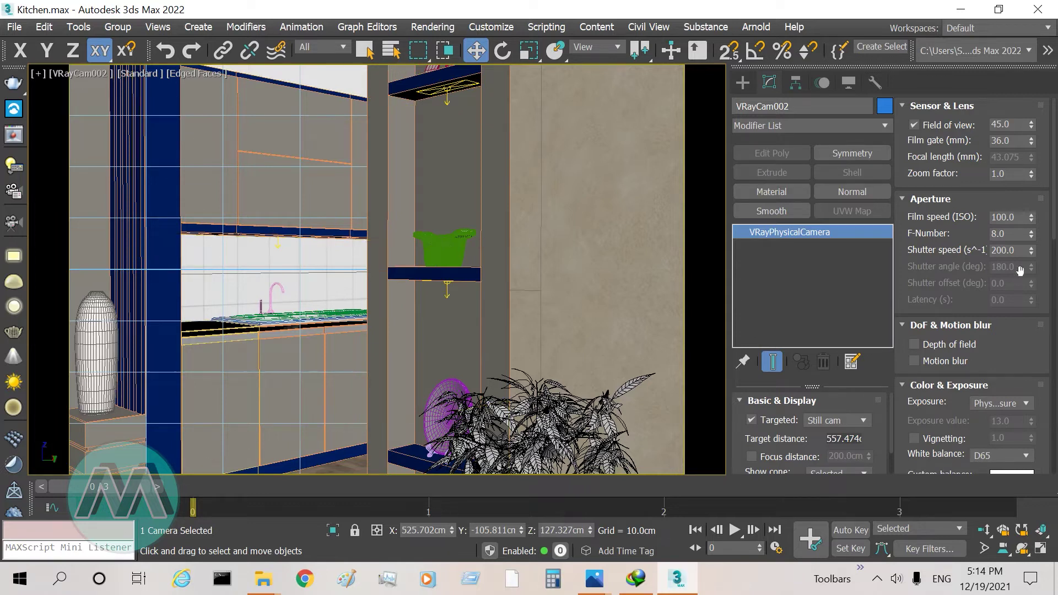
scroll(972, 286, "down", 10)
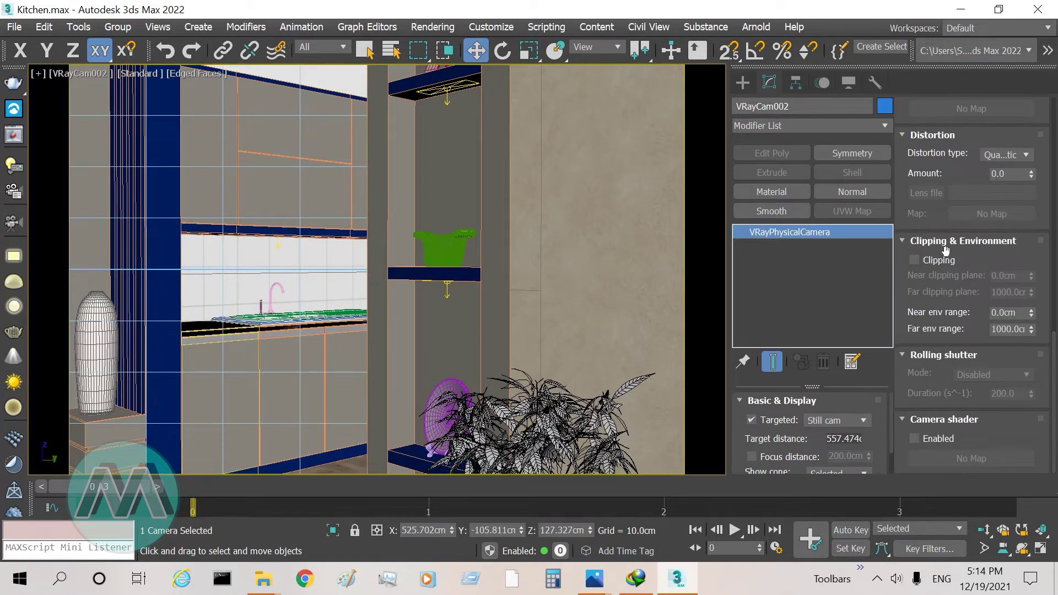
Enable Clipping for VRayCam002 and maximize the Top viewport
left_click(914, 262)
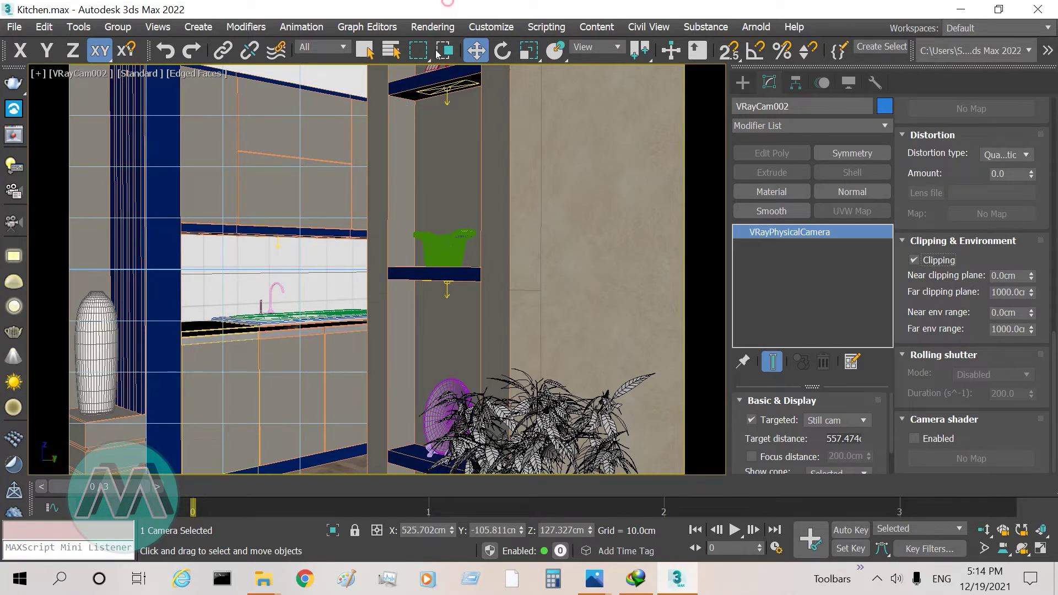
key("alt+w")
right_click(291, 236)
key("alt+w")
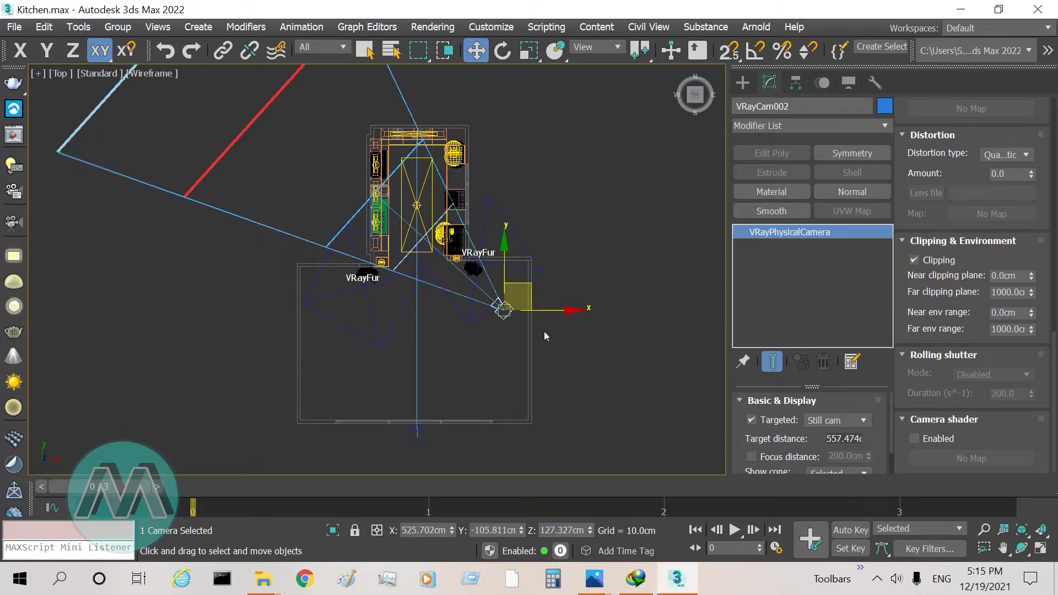
Center the kitchen plan and set the near clipping plane to 400 cm
middle_click_drag(302, 163, 341, 238)
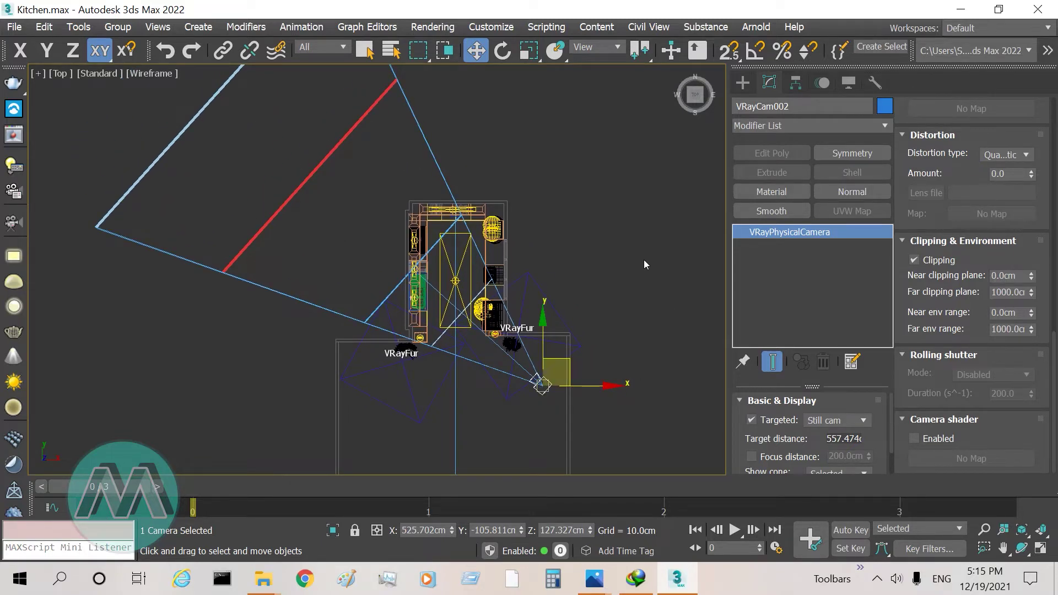
scroll(634, 257, "up", 4)
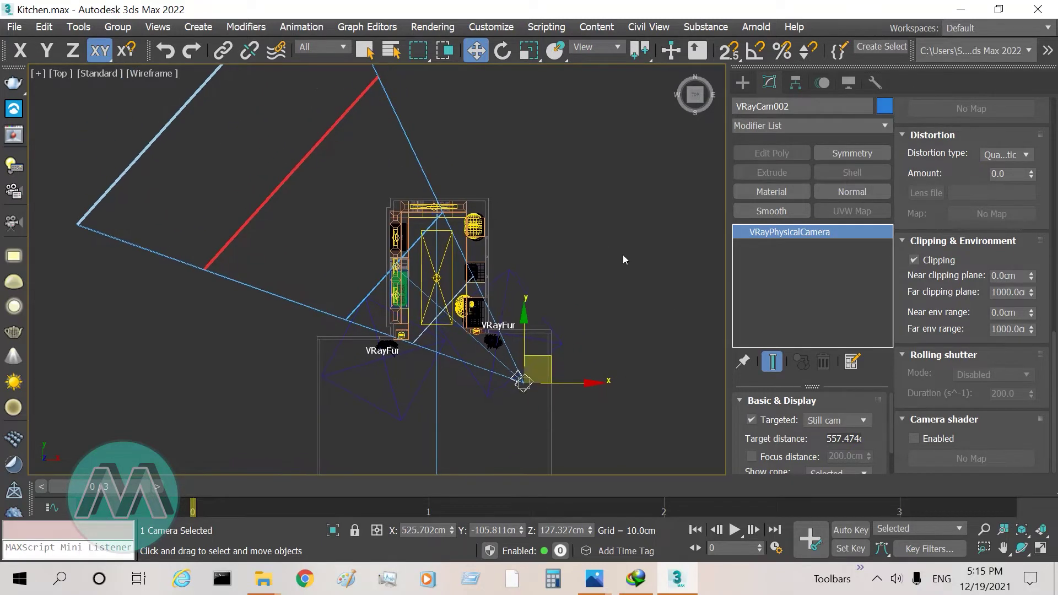
double_click(1019, 274)
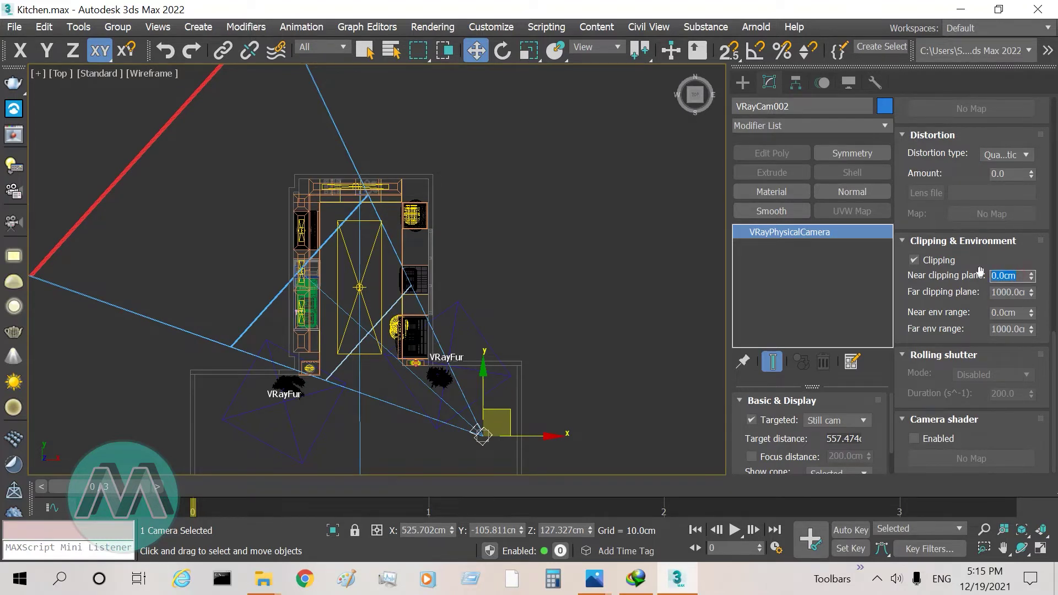
type("400")
key("Return")
Switch the viewport to VRayCam002 and drag the near clipping plane down to 344 cm
right_click(546, 296)
left_click(633, 308)
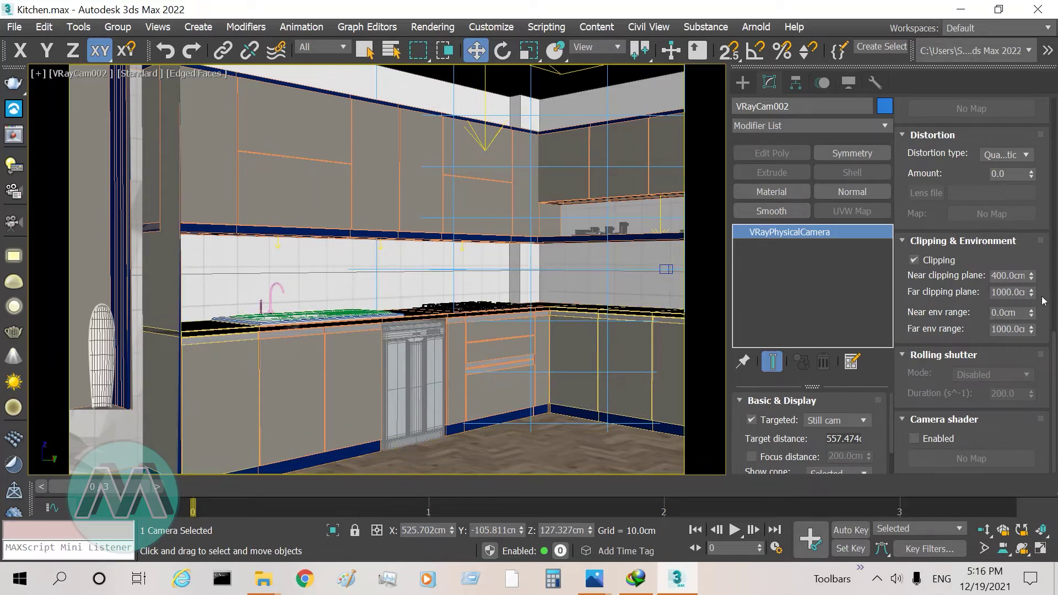
left_click_drag(1053, 335, 1053, 404)
left_click_drag(1030, 276, 1030, 307)
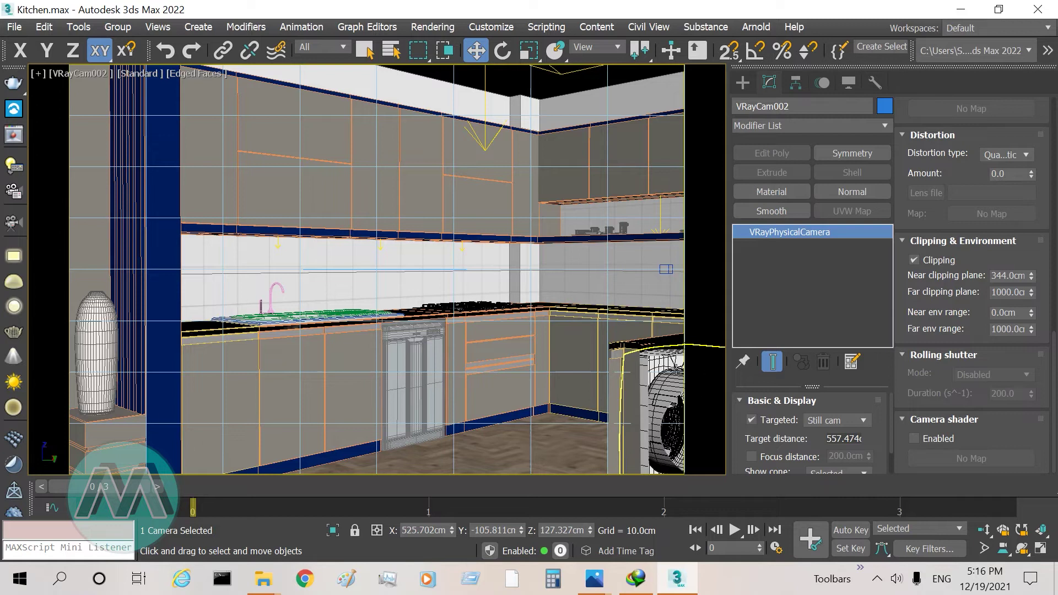
Swing VRayCam002's target left along X and shift the camera horizontally in the Top view
right_click(368, 296)
left_click(331, 278)
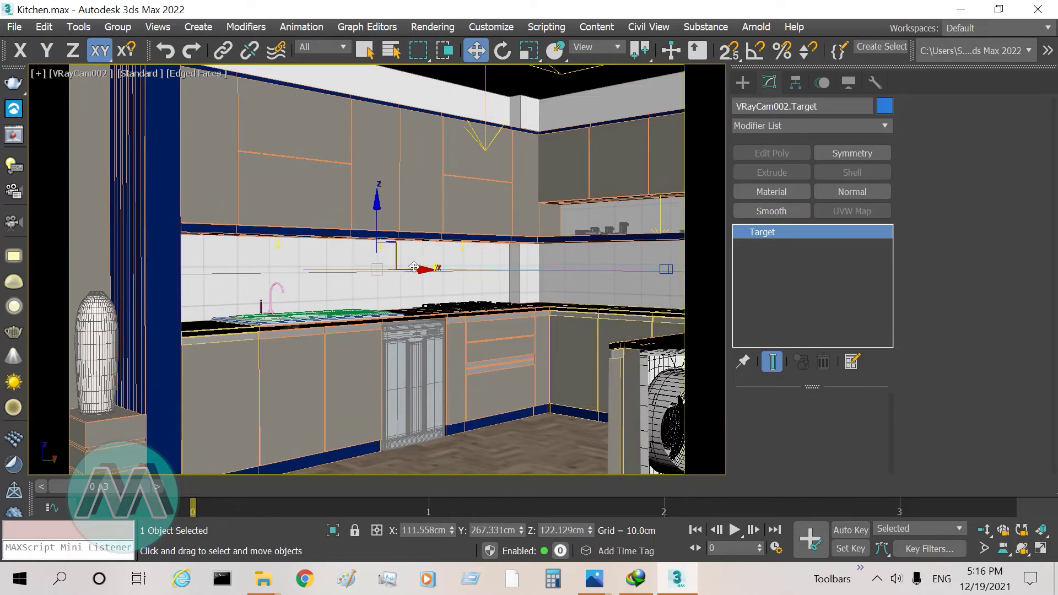
left_click_drag(414, 268, 333, 277)
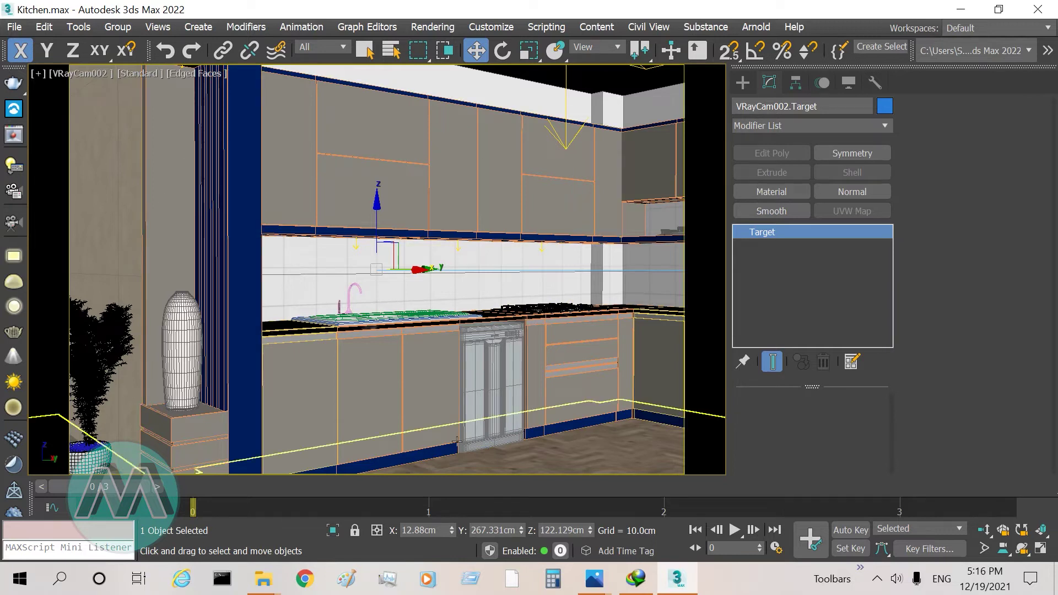
right_click(320, 283)
left_click(302, 259)
key("alt+w")
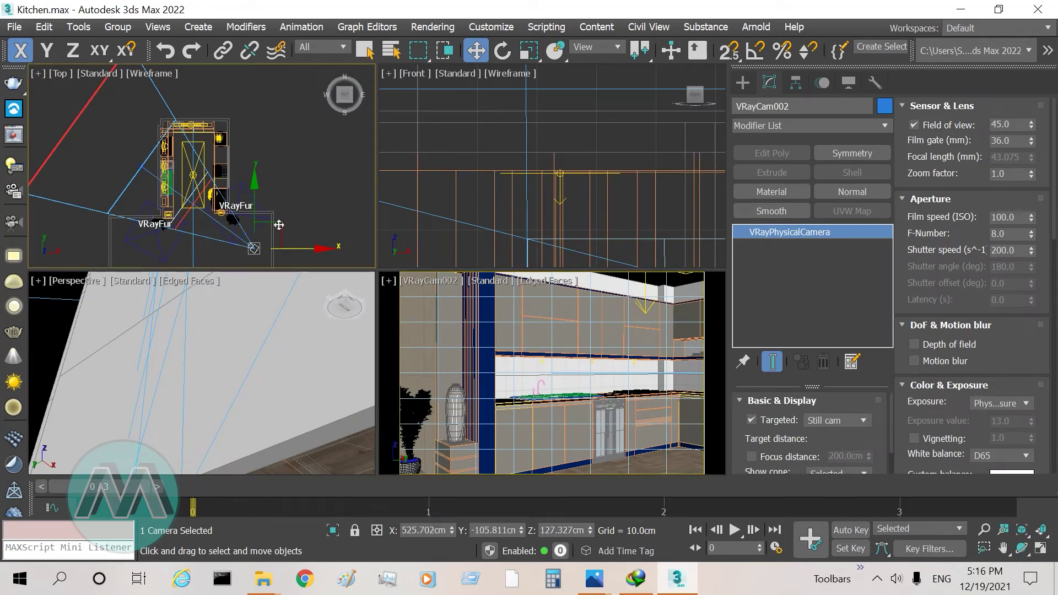
left_click_drag(280, 227, 289, 235)
In the maximized camera view, slide the target along Y to bring in the fridge, then reselect the camera
right_click(475, 374)
key("alt+w")
right_click(219, 251)
left_click(219, 248)
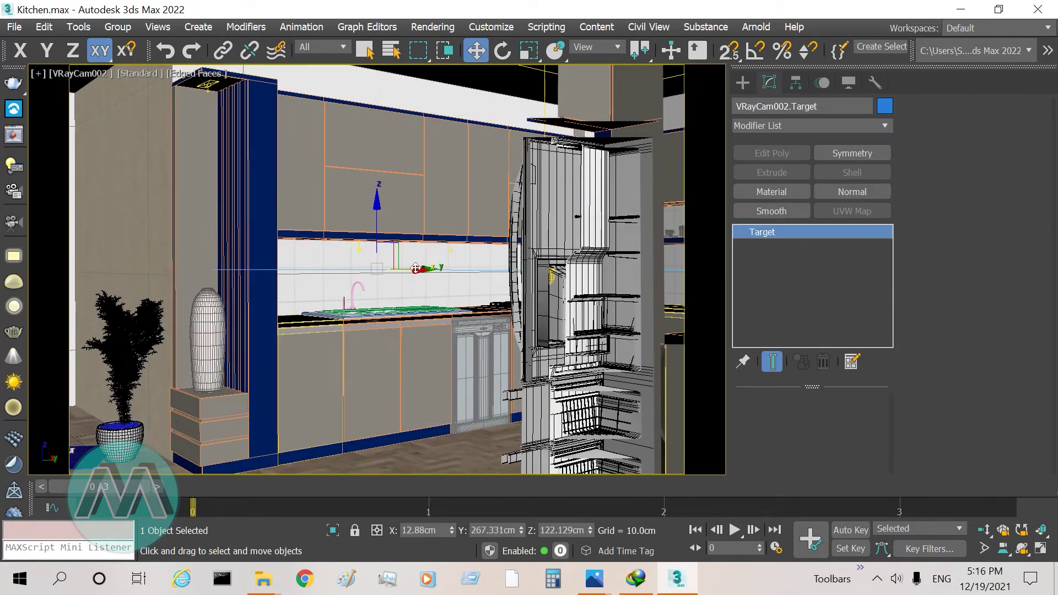
left_click_drag(425, 268, 480, 264)
right_click(333, 257)
left_click(309, 246)
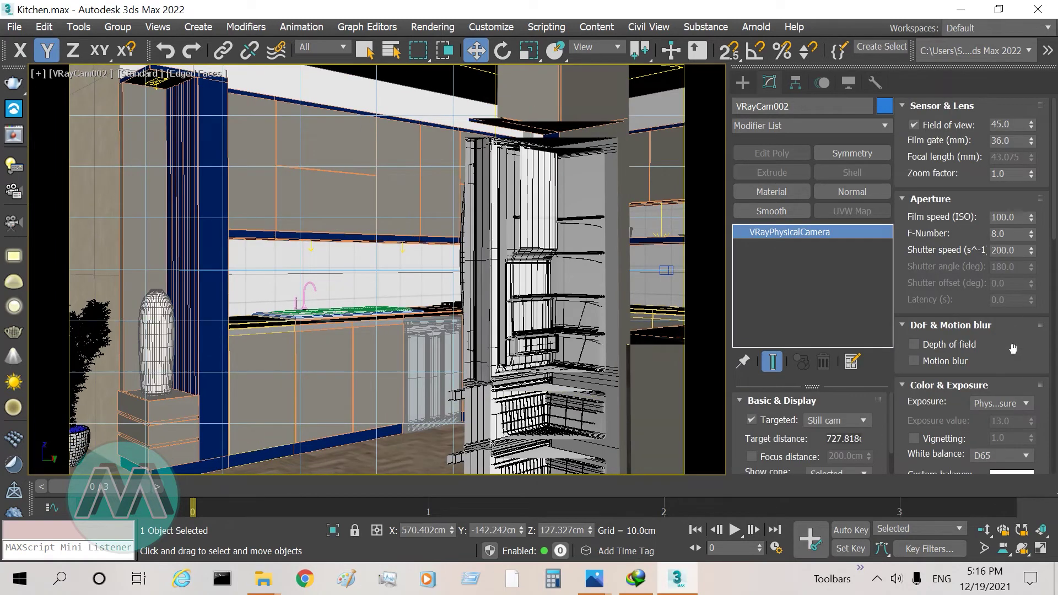
Raise the near clipping plane, then nudge the camera and move its target right in the Top view
left_click_drag(1052, 215, 1049, 449)
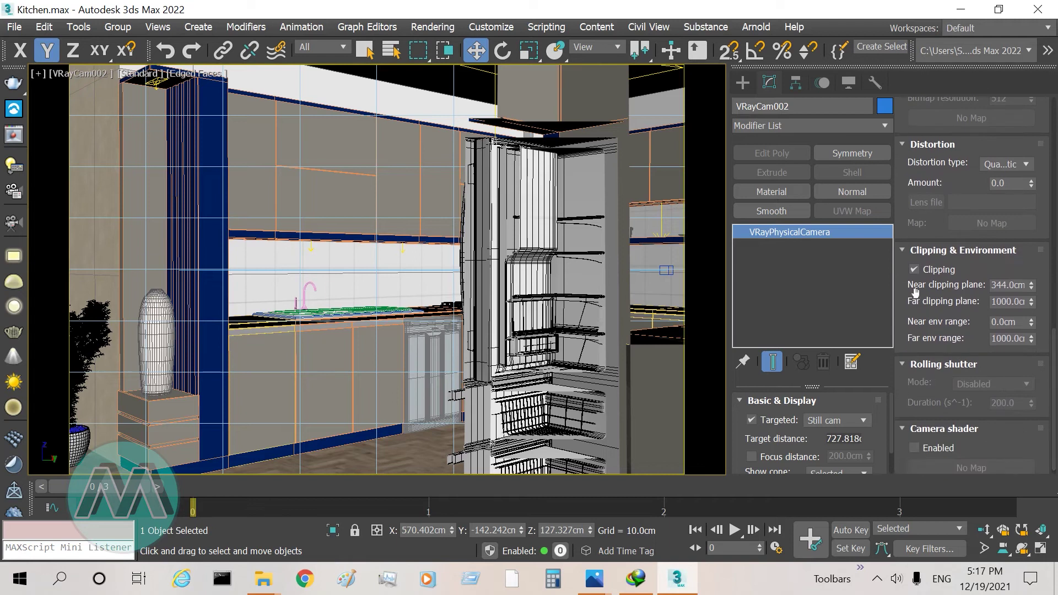
left_click_drag(1032, 285, 1023, 269)
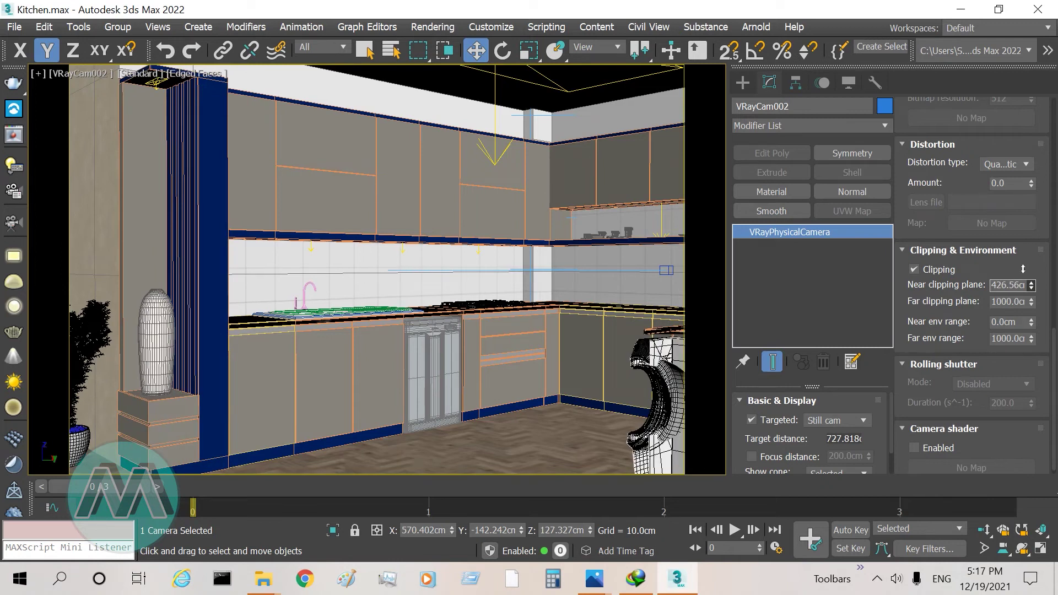
key("alt+w")
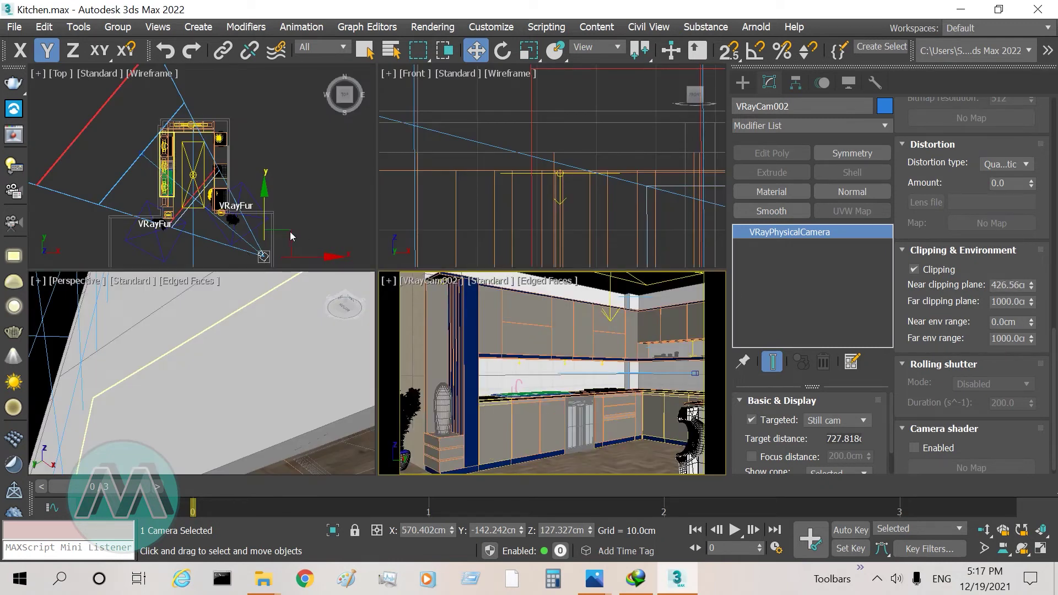
left_click(291, 236)
left_click_drag(294, 232, 288, 240)
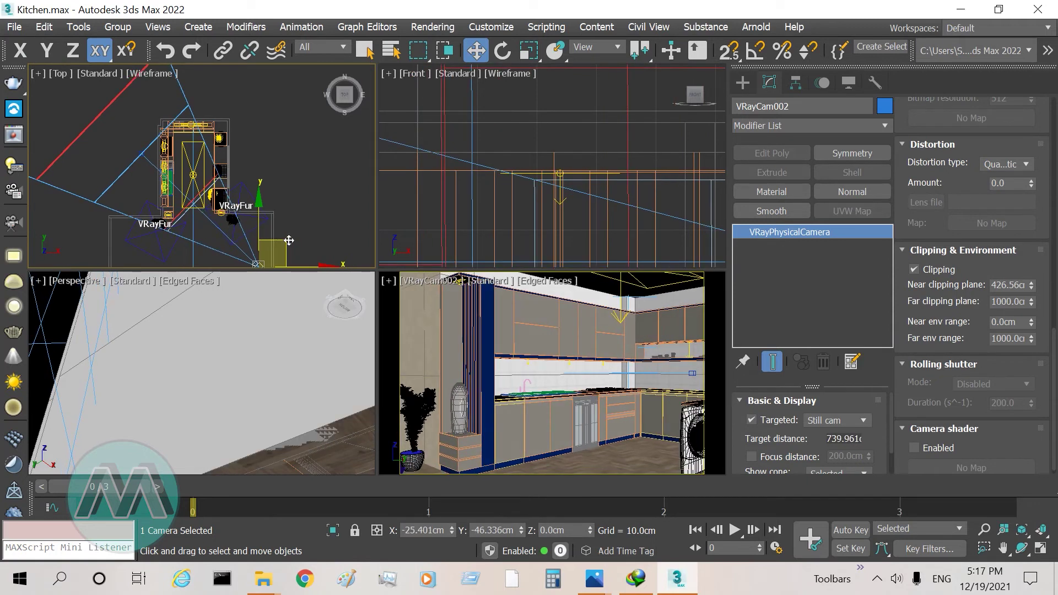
right_click(193, 222)
left_click(110, 211)
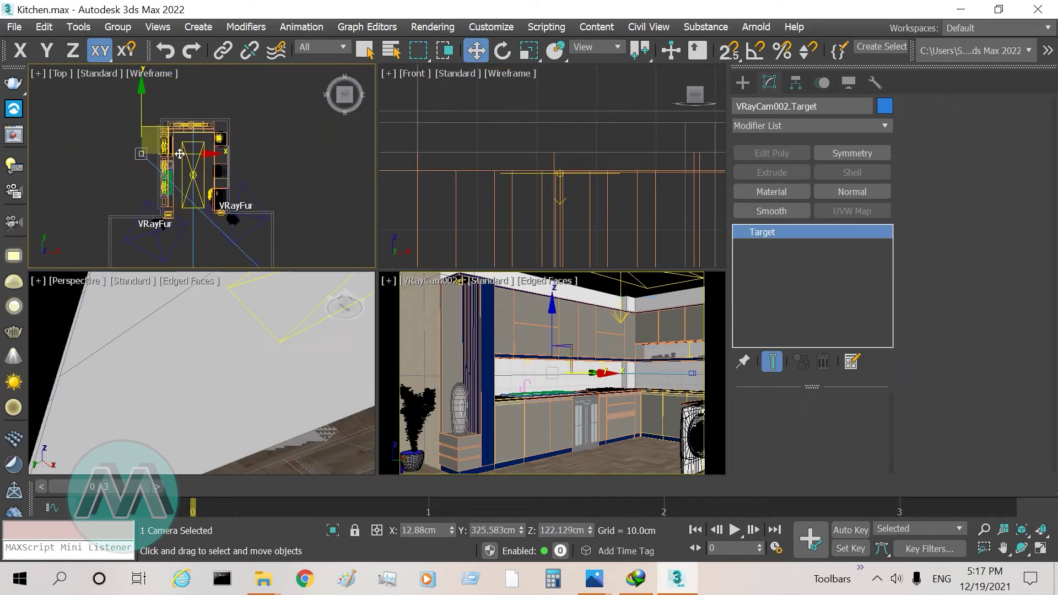
left_click_drag(166, 126, 183, 123)
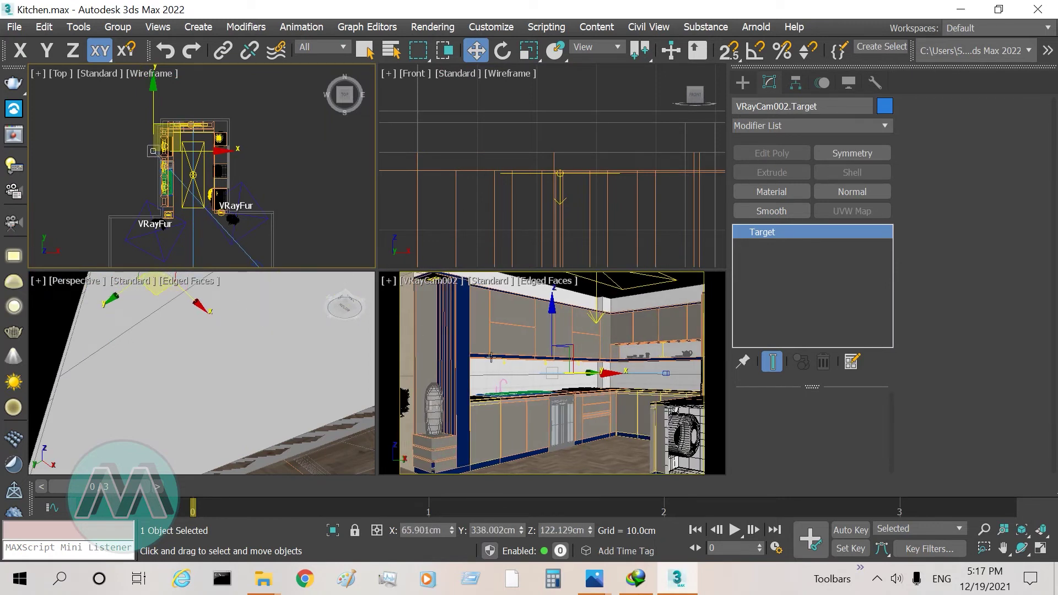
Fine-tune VRayCam002's near clipping plane to 417.728 cm and restore the four viewports
key("alt+w")
right_click(333, 295)
left_click(313, 281)
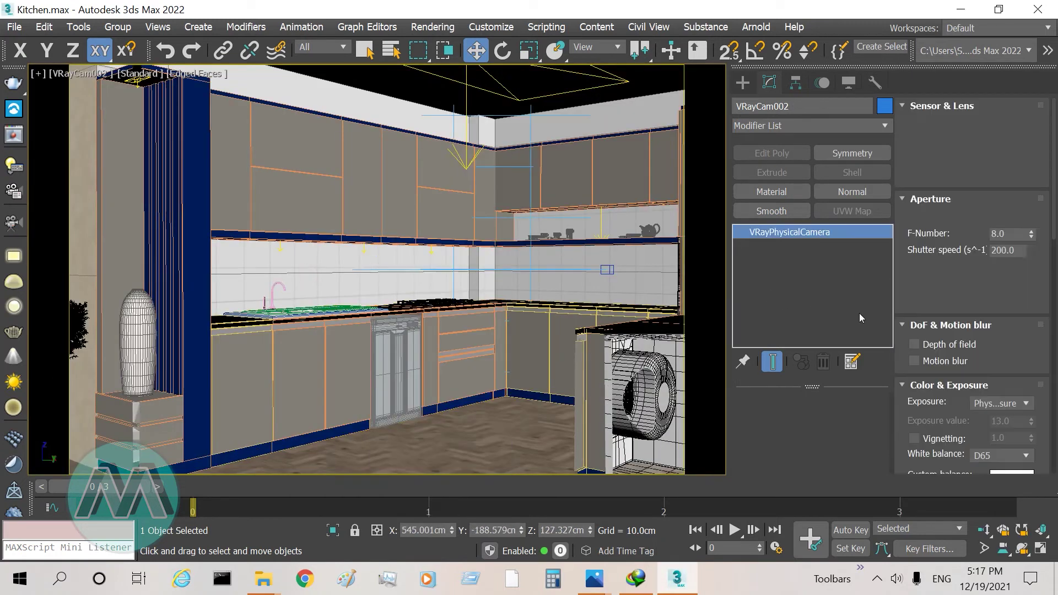
left_click_drag(1052, 225, 1052, 452)
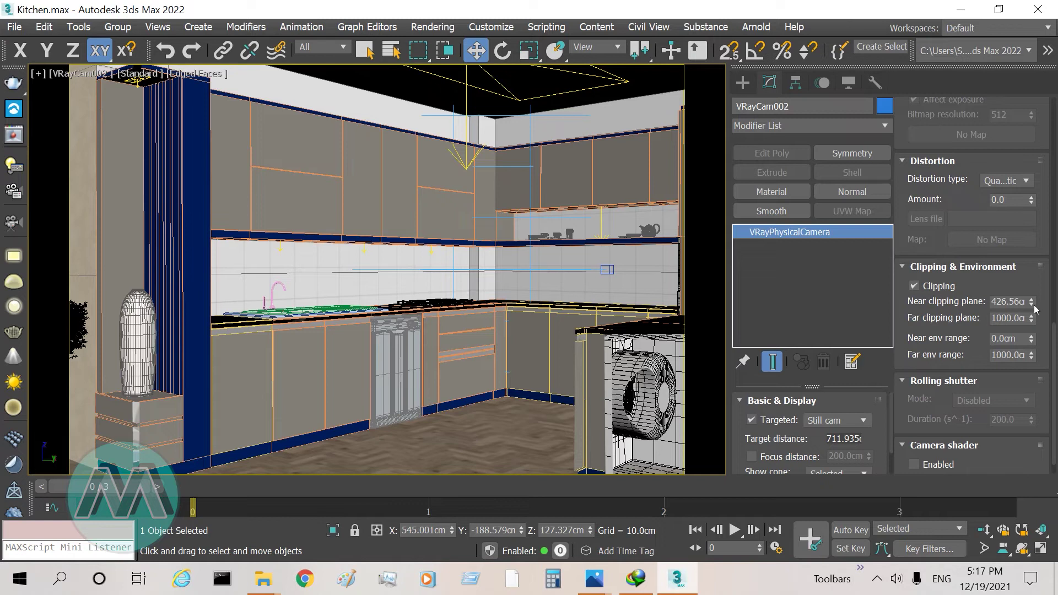
mouse_move(1032, 301)
left_mouse_down()
mouse_move(1019, 291)
mouse_move(1022, 301)
left_mouse_up()
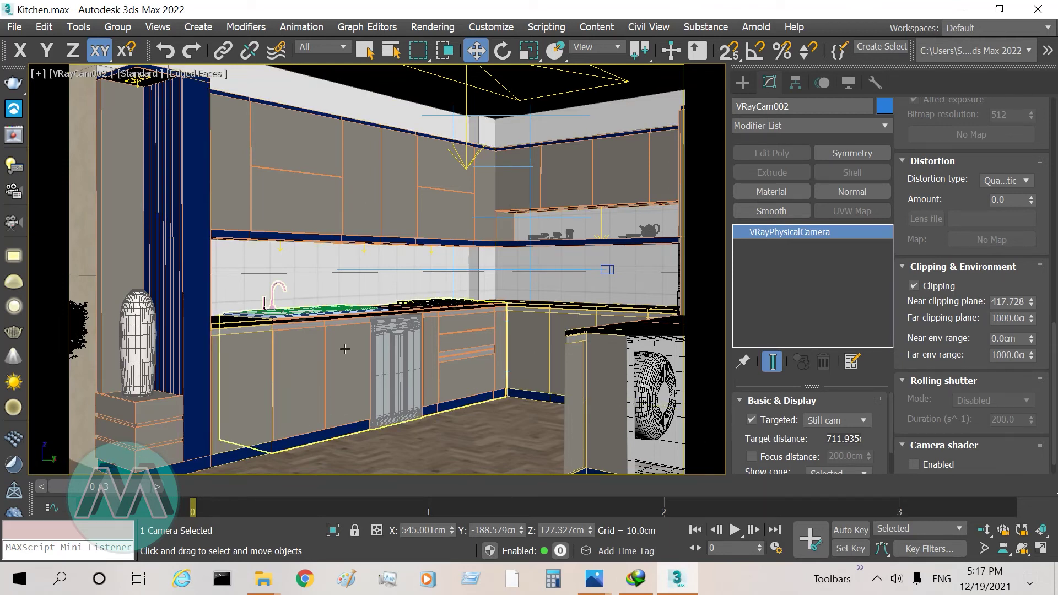
key("alt+w")
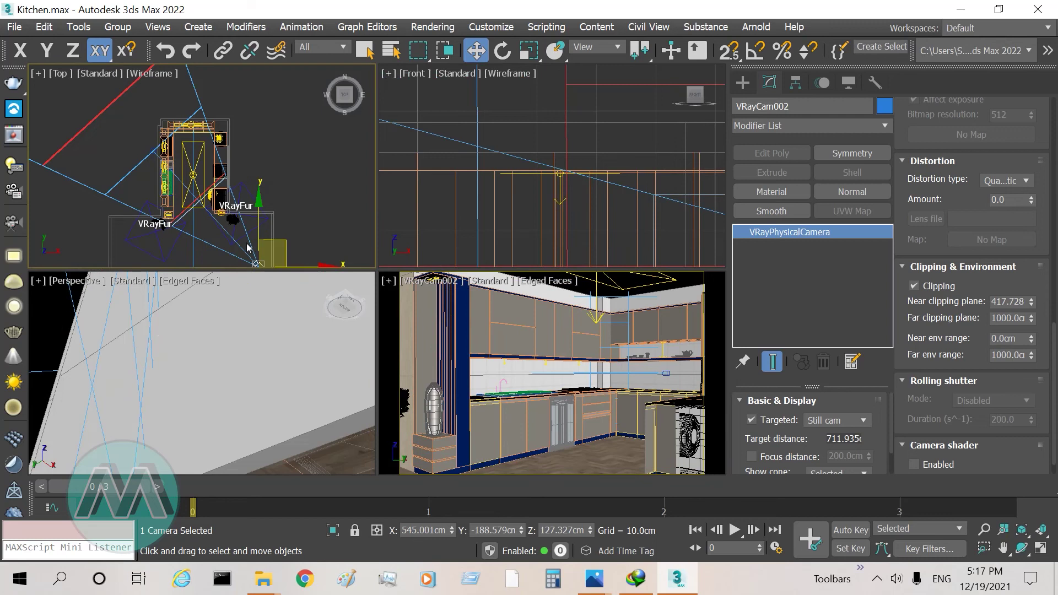
Move VRayCam002 in the Top view and swing its target left in the maximized camera view
scroll(267, 199, "up", 2)
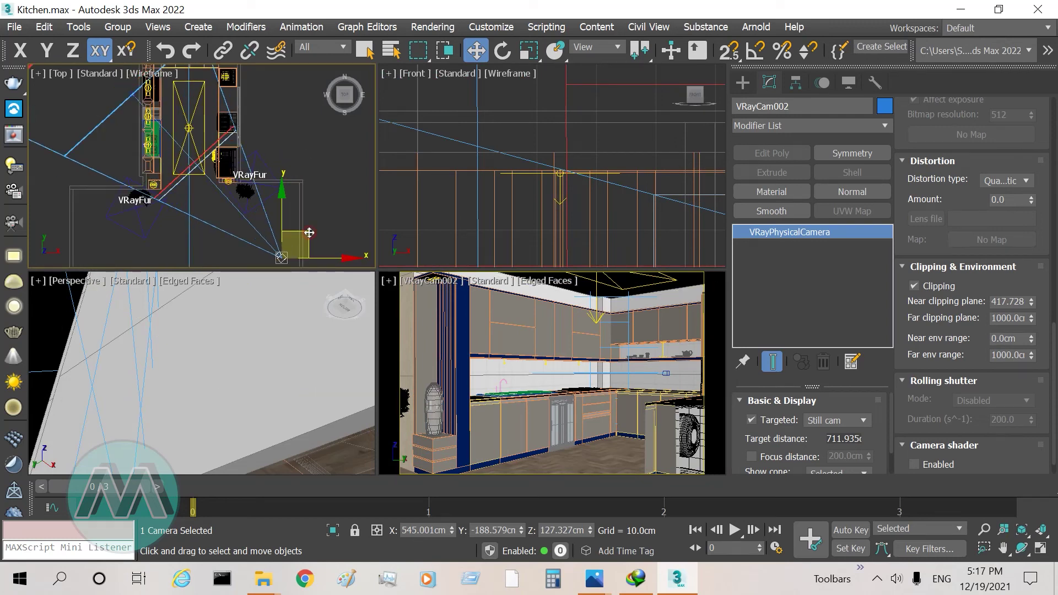
left_click_drag(309, 232, 291, 221)
right_click(386, 308)
key("alt+w")
right_click(377, 306)
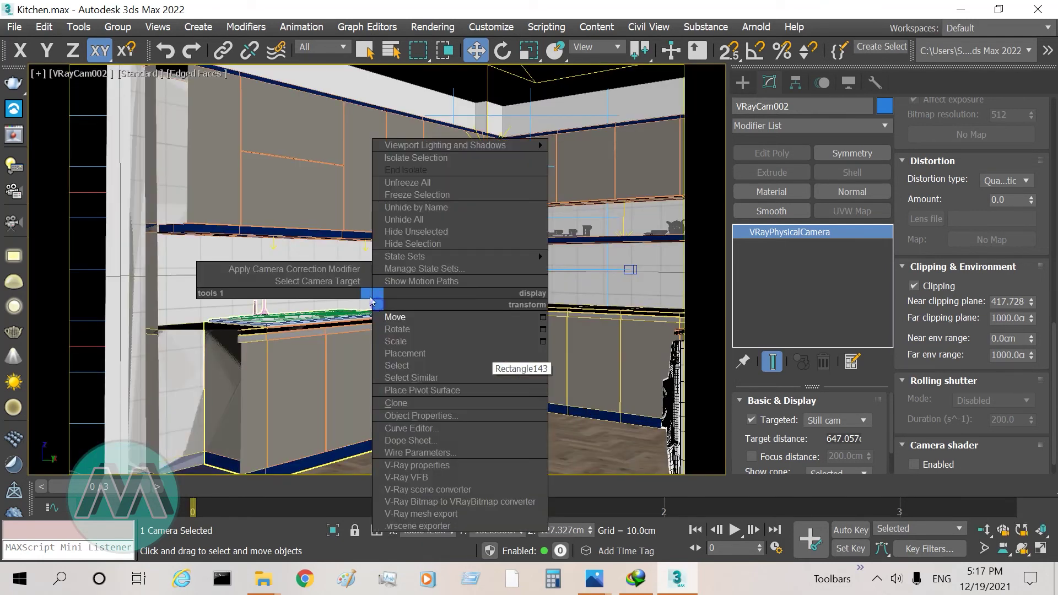
left_click(351, 285)
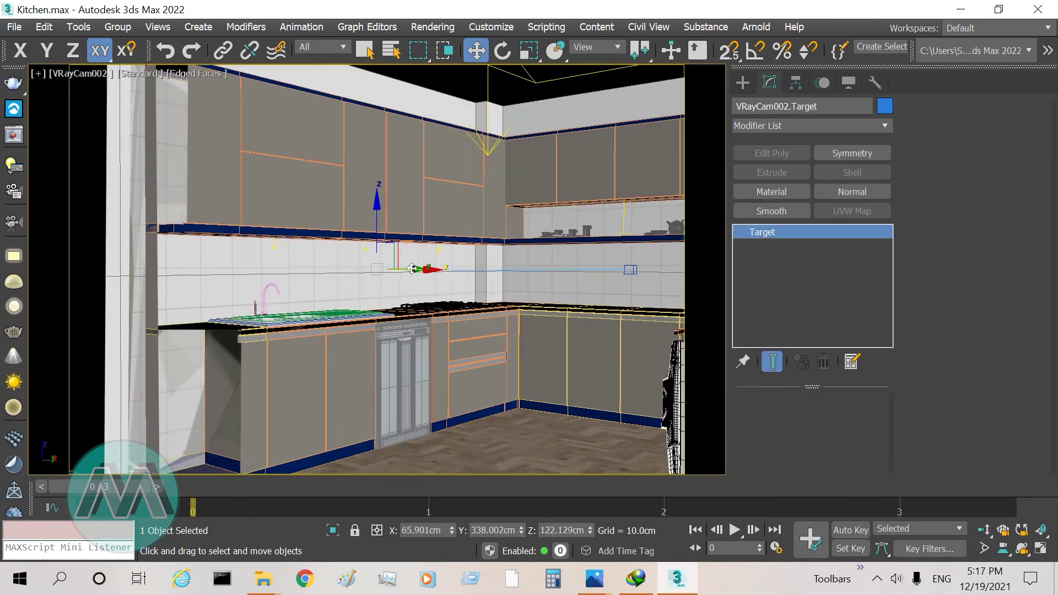
left_click_drag(415, 268, 308, 296)
Lower the near clipping plane to 350.892 cm and slide the target along X to re-aim
right_click(289, 282)
left_click(259, 280)
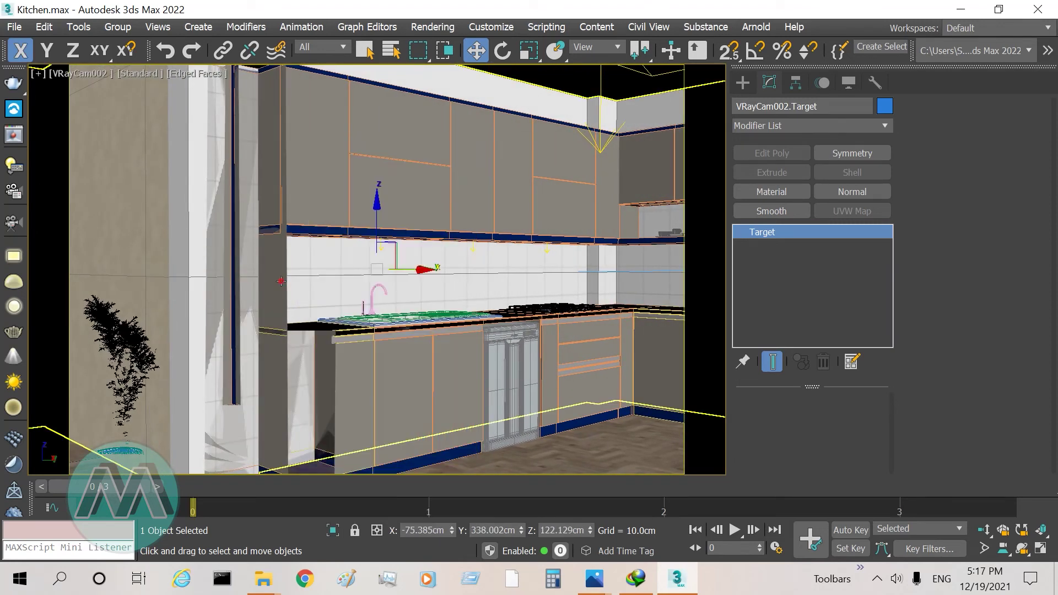
left_click_drag(1052, 234, 1054, 446)
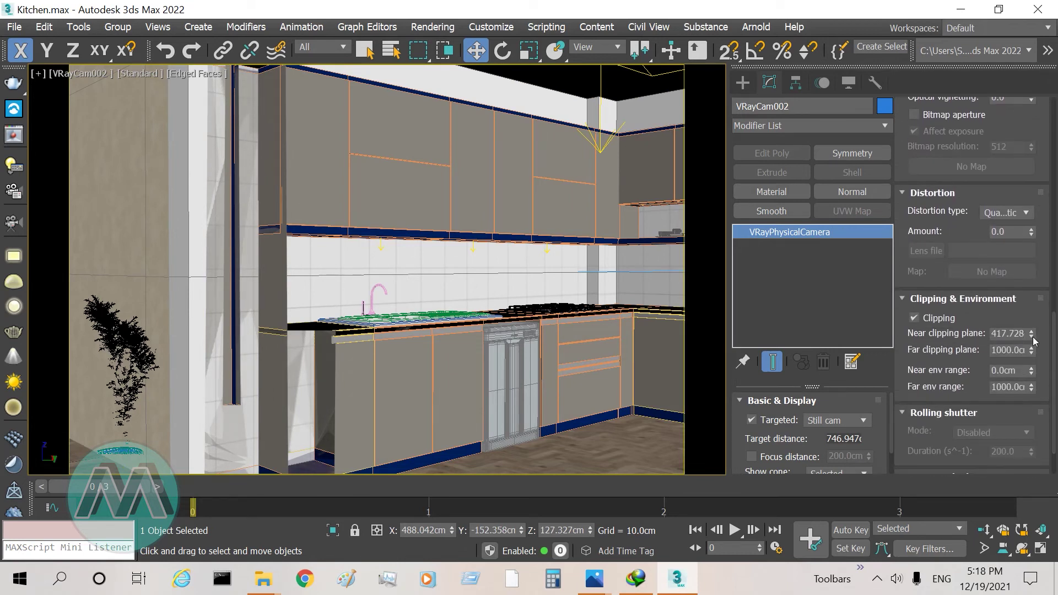
left_click_drag(1033, 341, 1034, 371)
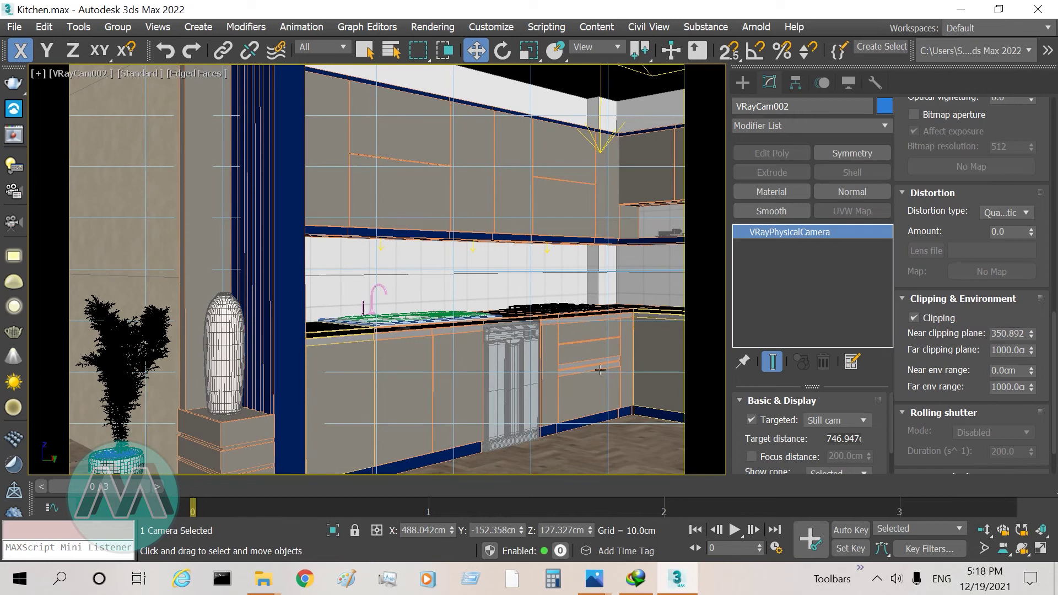
right_click(407, 338)
left_click(325, 307)
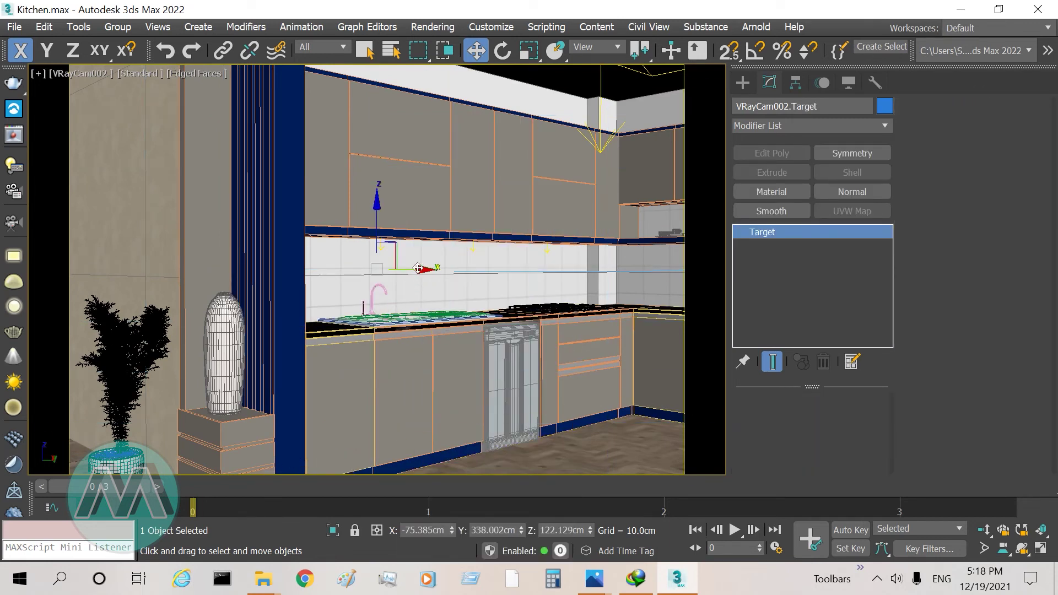
left_click_drag(410, 266, 347, 285)
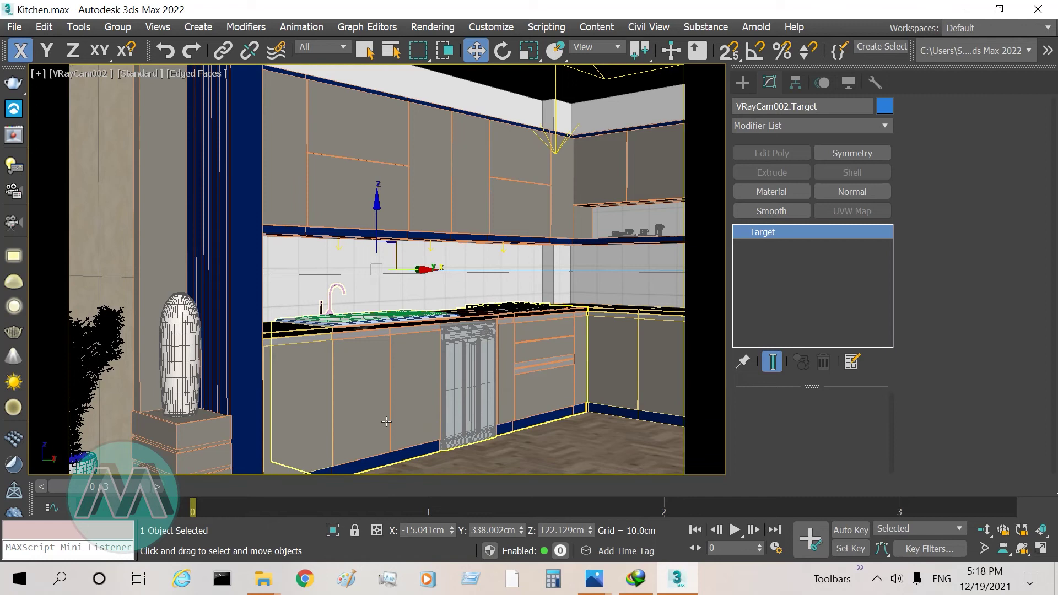
Switch the viewport to VRayCam001 and step the timeline from frame 0 to frame 2
left_click(77, 72)
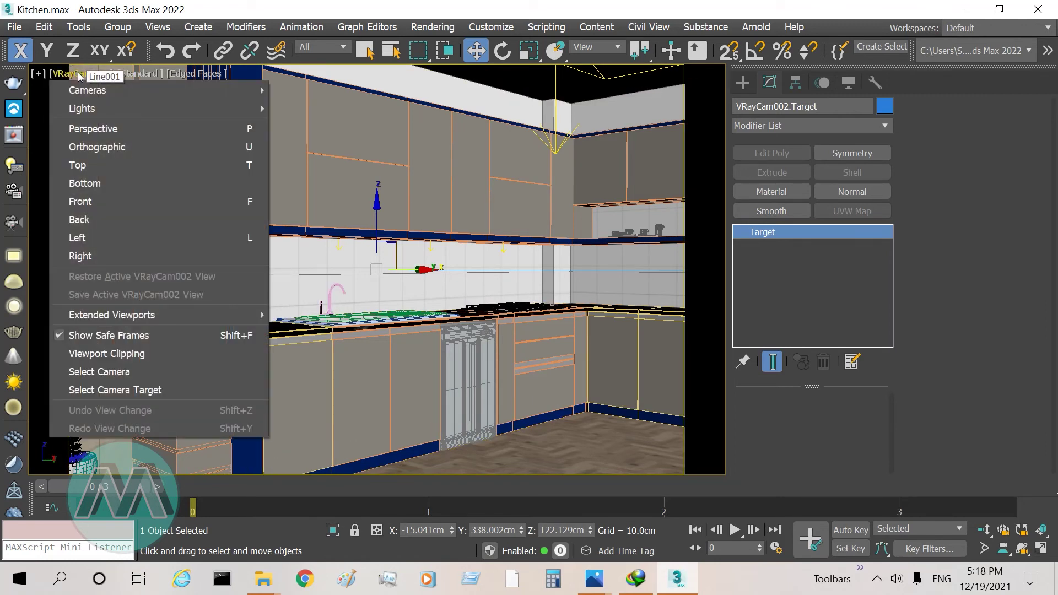
mouse_move(89, 99)
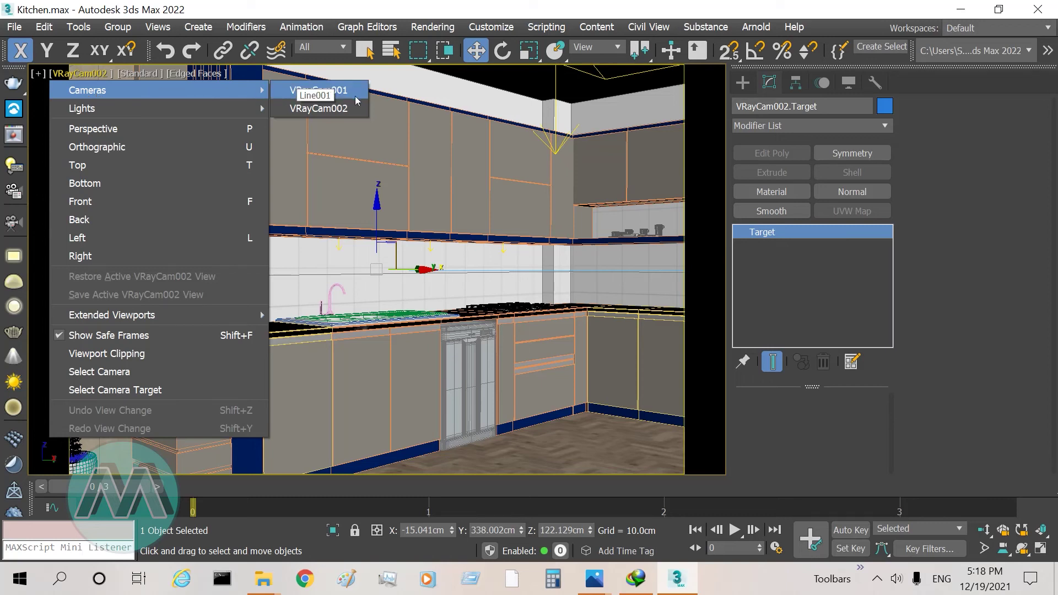
left_click(341, 98)
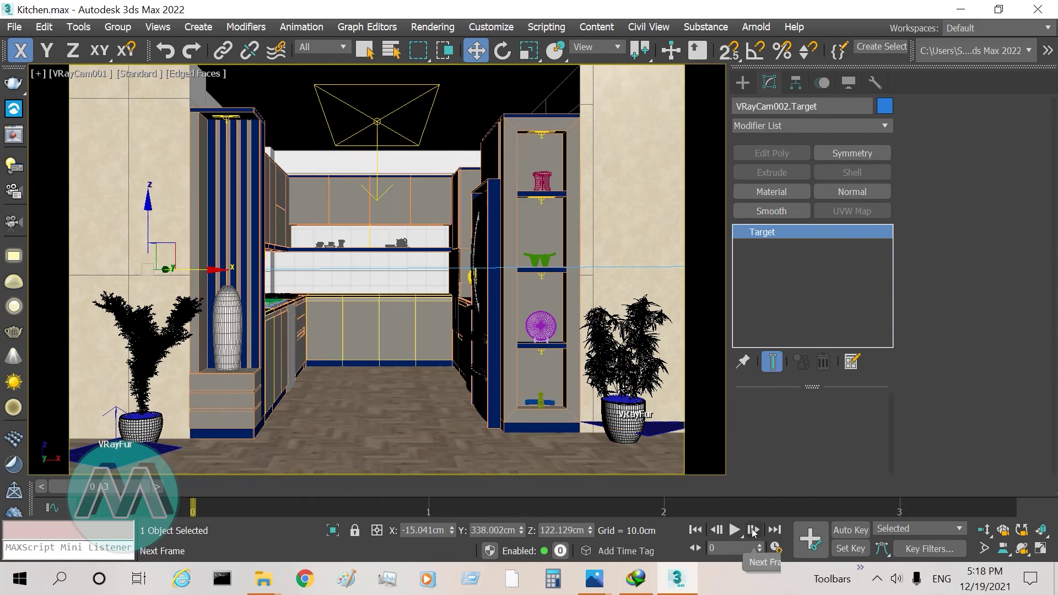
left_click(753, 530)
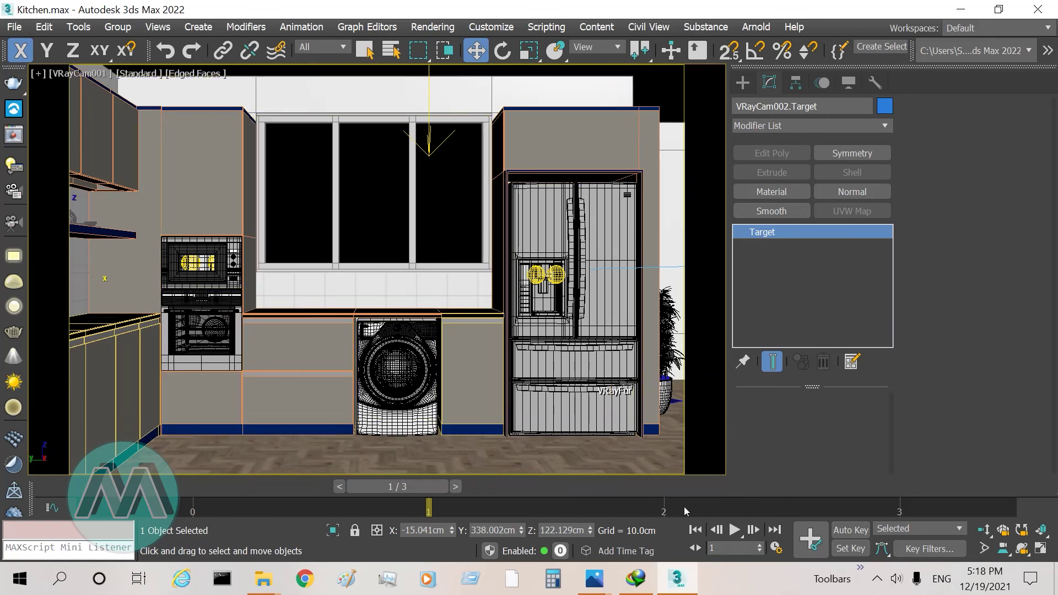
left_click(756, 530)
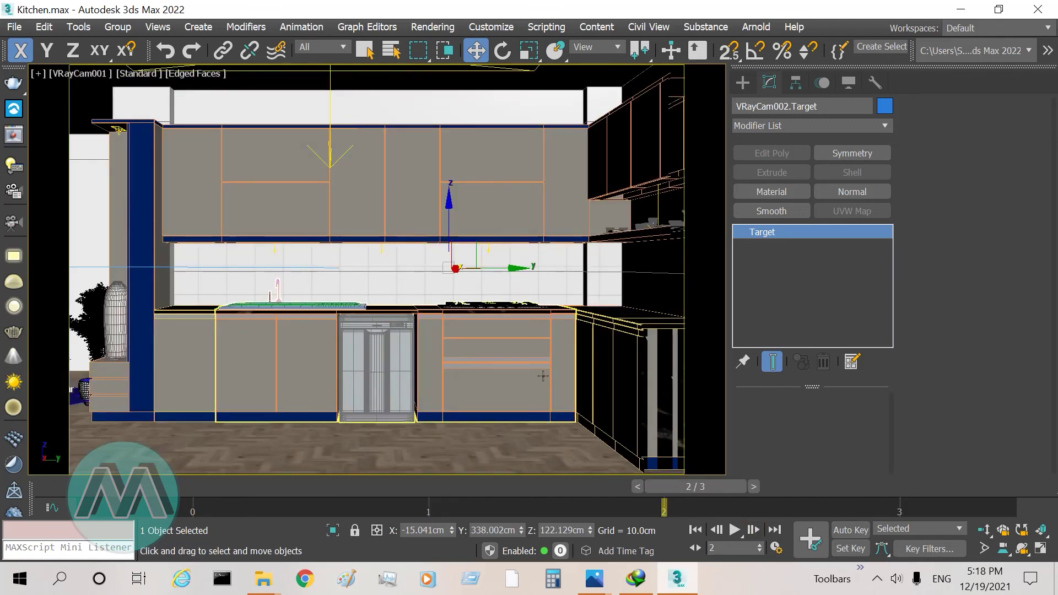